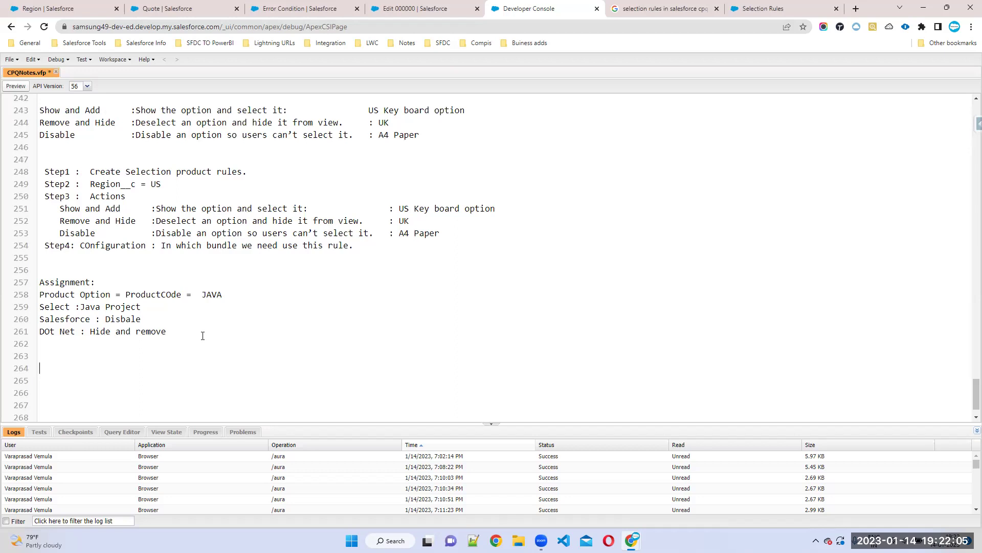
- Add the heading "Validation and Alert:" below the Assignment section of the notes
type("i")
key("BackSpace")
type("tion and Alert:")
key("Return")
key("Tab")
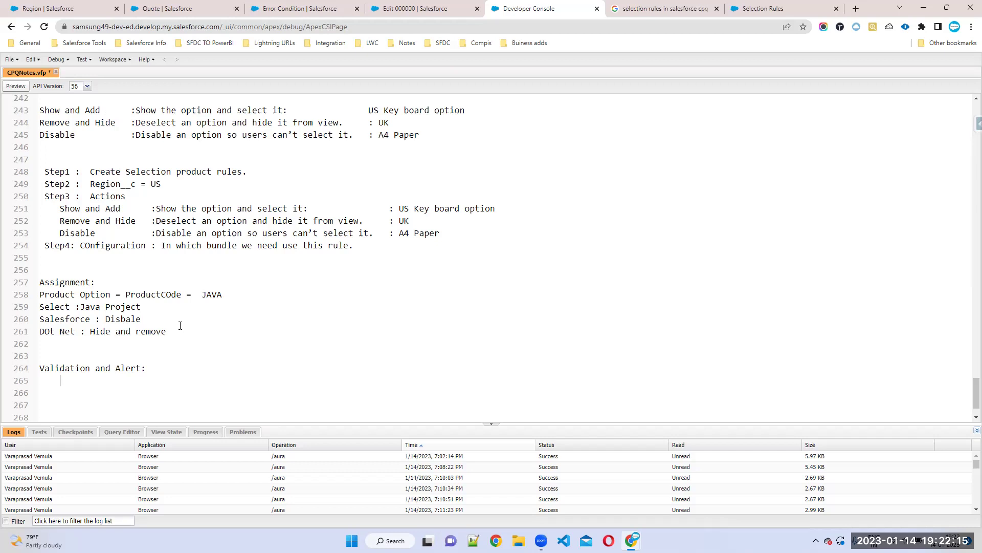
left_click_drag(147, 369, 38, 369)
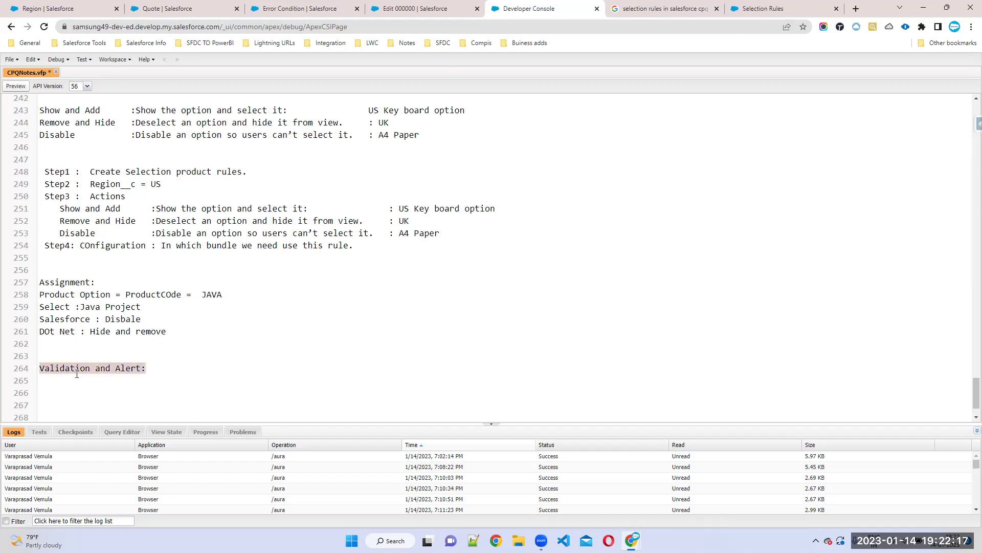
left_click(154, 369)
key("Down")
scroll(154, 369, "down", 1)
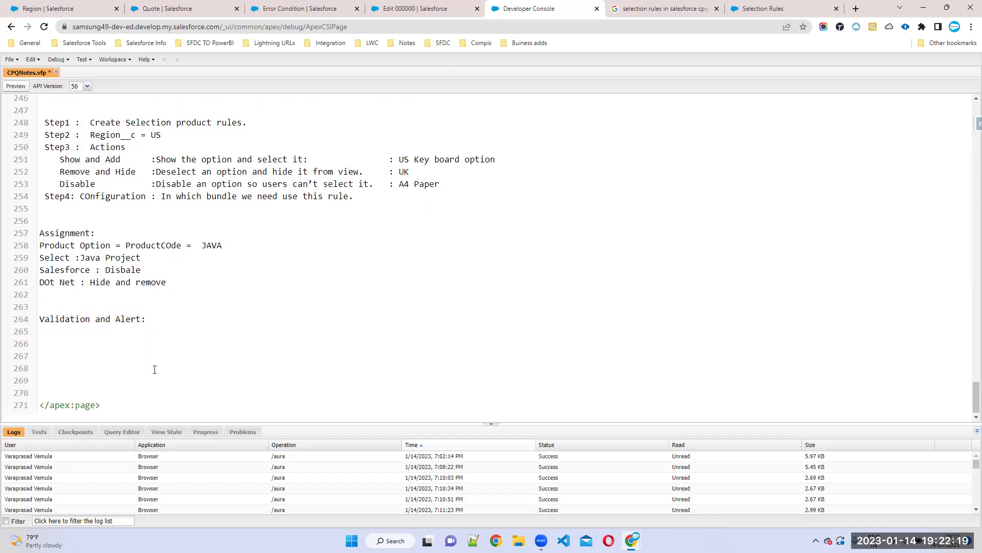
key("BackSpace")
key("BackSpace")
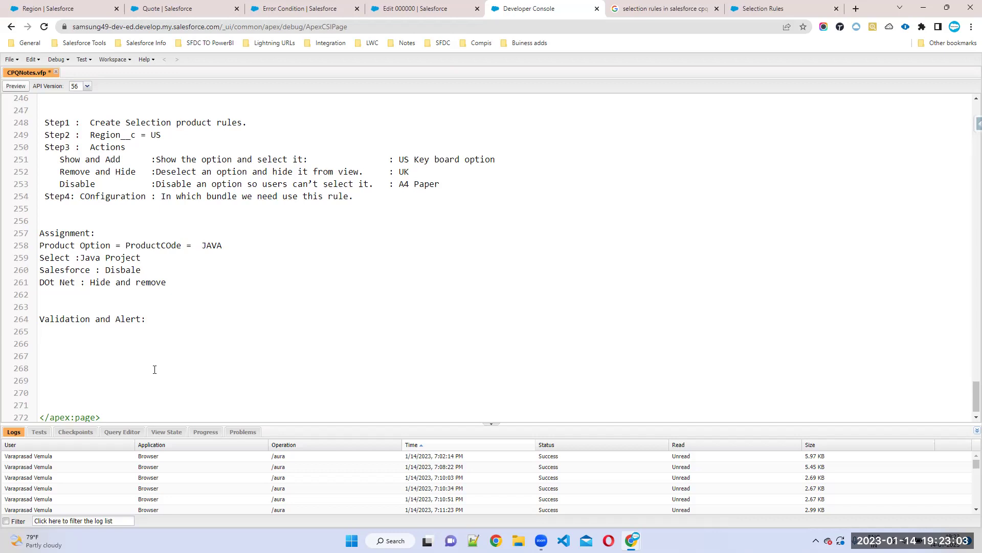
- Add the line "A4 Paper qty > 100 : You cant select more than 100 qty." under the Validation and Alert heading
key("Return")
key("Tab")
key("BackSpace")
key("BackSpace")
type("A4 Paper qty > ")
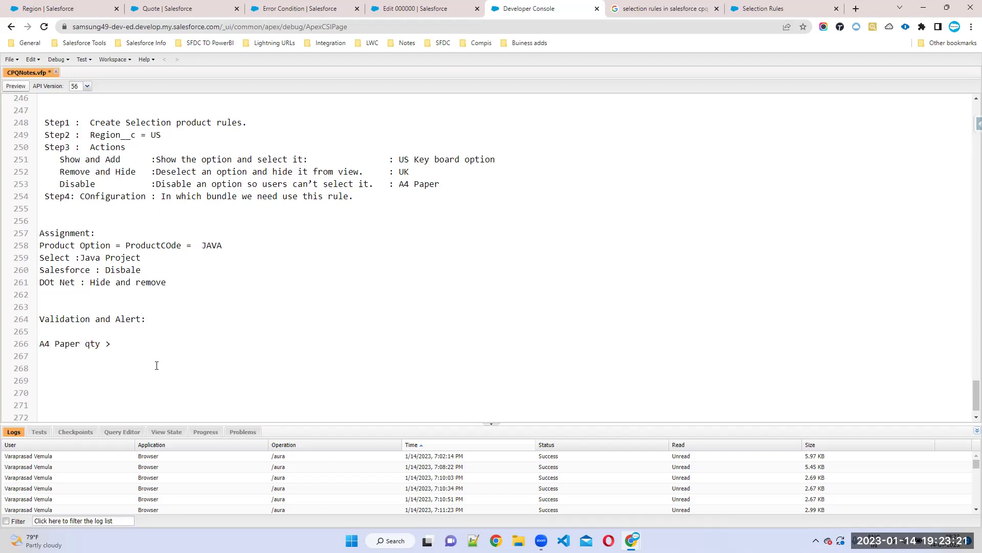
type("100 ")
type(" : ")
type("You cant")
type(" save this")
type(" q")
key("BackSpace")
type("a")
key("BackSpace")
key("BackSpace")
key("BackSpace")
key("BackSpace")
key("BackSpace")
key("BackSpace")
key("BackSpace")
key("BackSpace")
key("BackSpace")
type("elect more than 100 qty.")
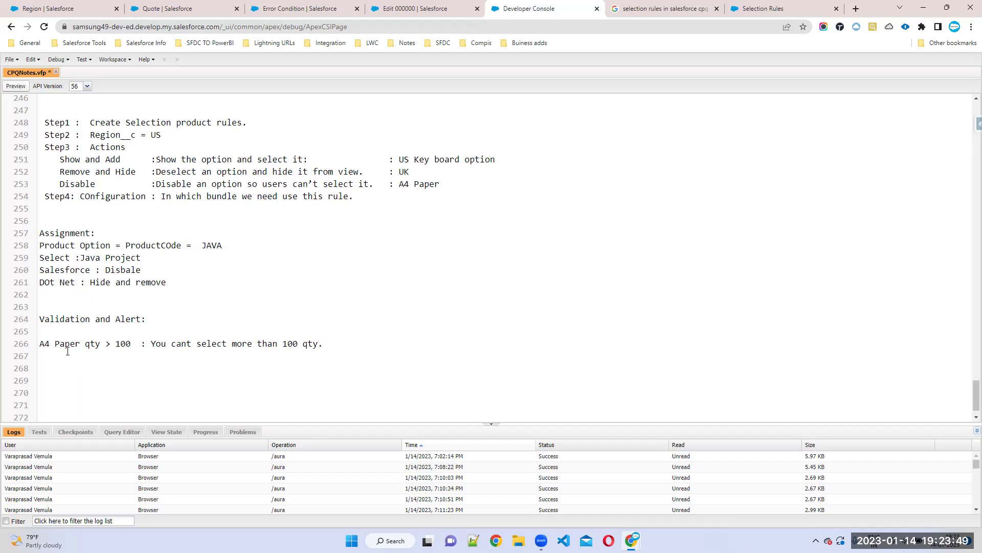
- Prefix the A4 Paper quantity line with "Optuion : A4 Paepr :"
left_click(40, 345)
type("Optuion : ")
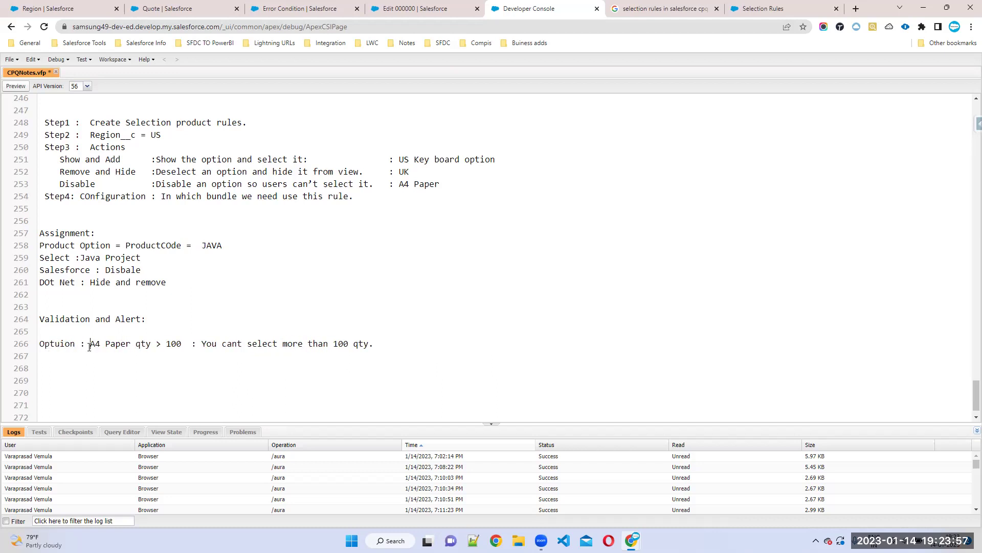
type("A4 ")
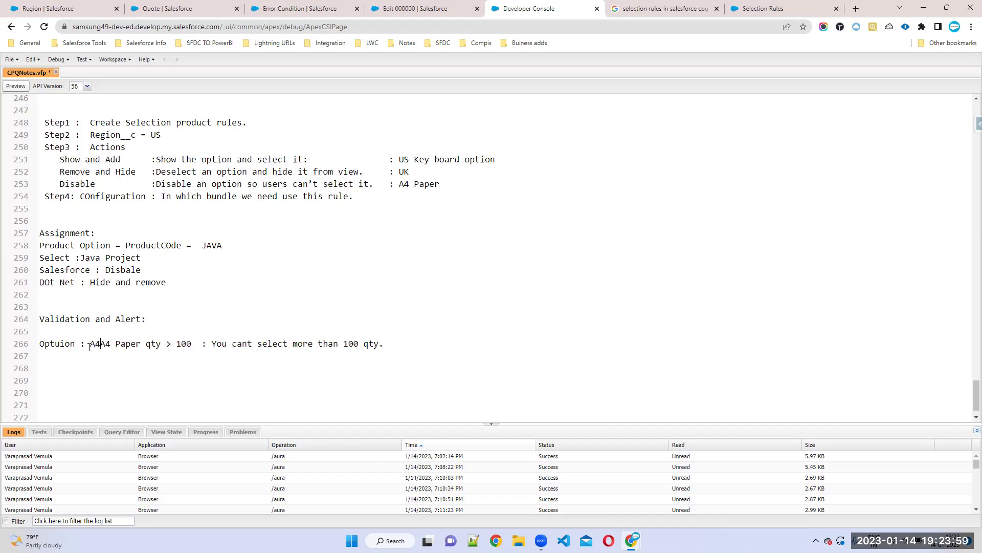
type("Paer :")
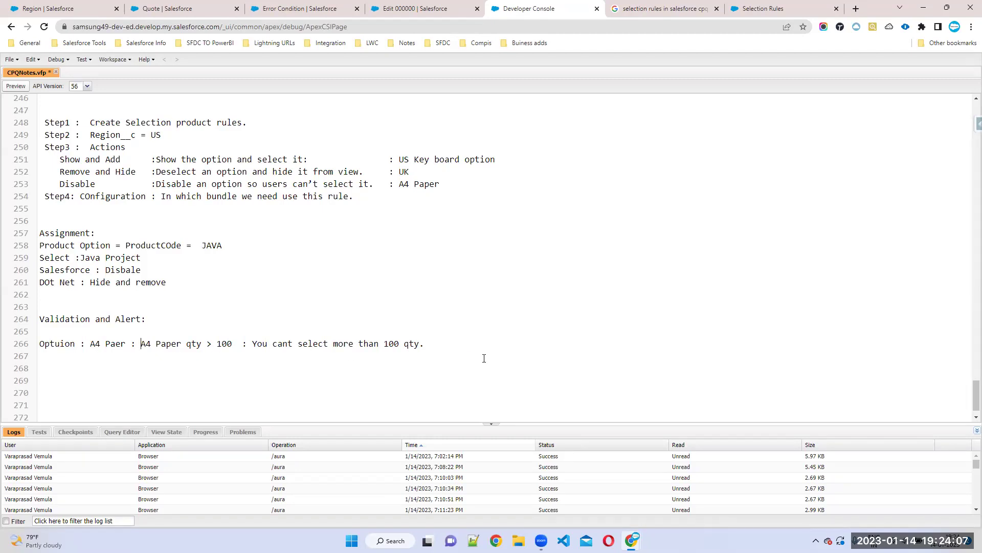
left_click(123, 345)
type("p")
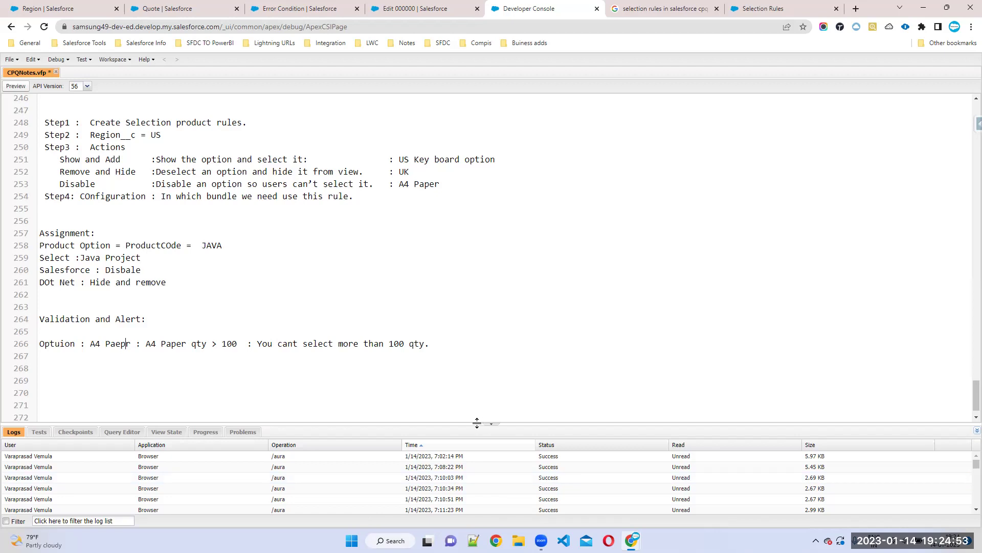
- Review the Min Qty and Max QTY entries in the Product Option section, then return to the Validation and Alert section
scroll(897, 274, "up", 3)
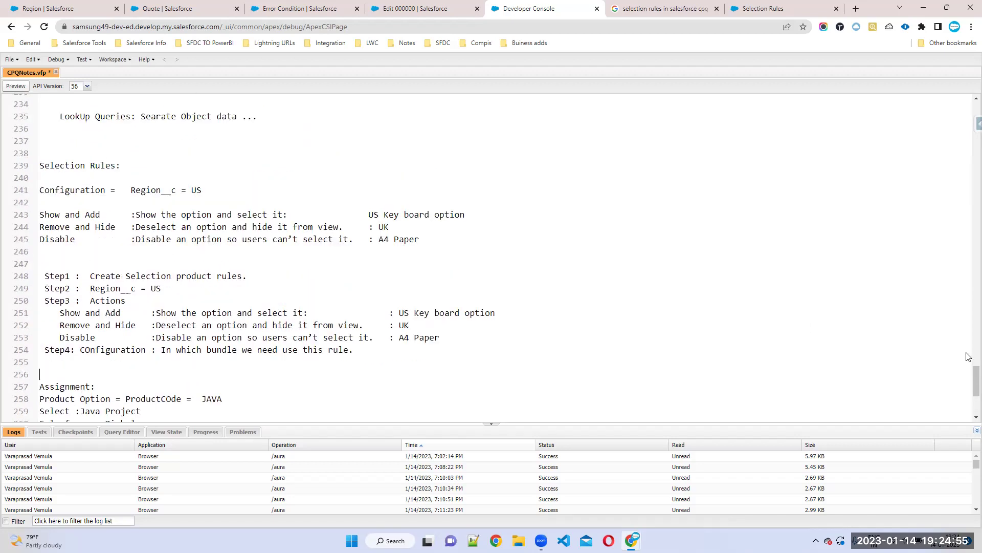
left_click_drag(967, 364, 954, 241)
left_click_drag(970, 382, 961, 205)
left_click_drag(44, 189, 120, 200)
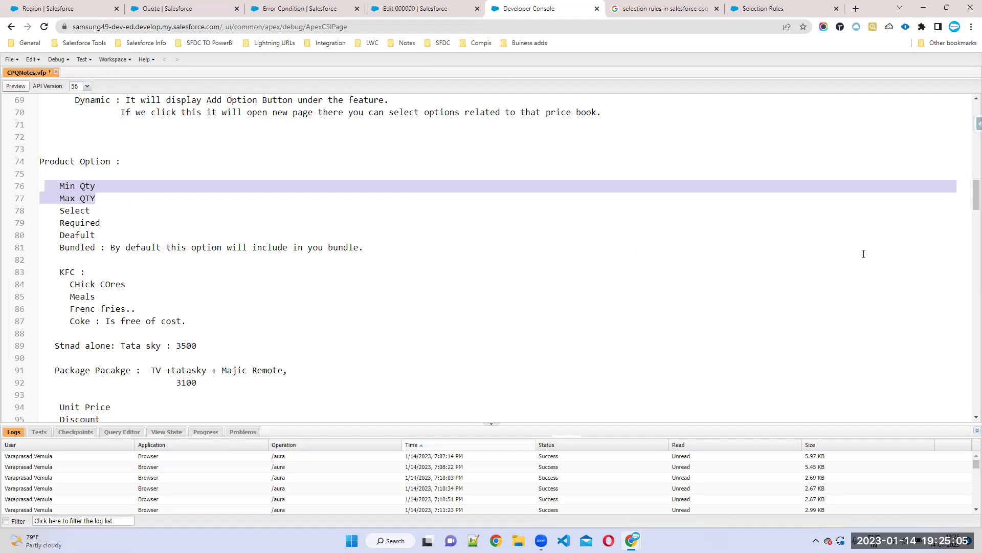
mouse_move(977, 195)
left_mouse_down()
mouse_move(969, 417)
mouse_move(976, 195)
left_mouse_up()
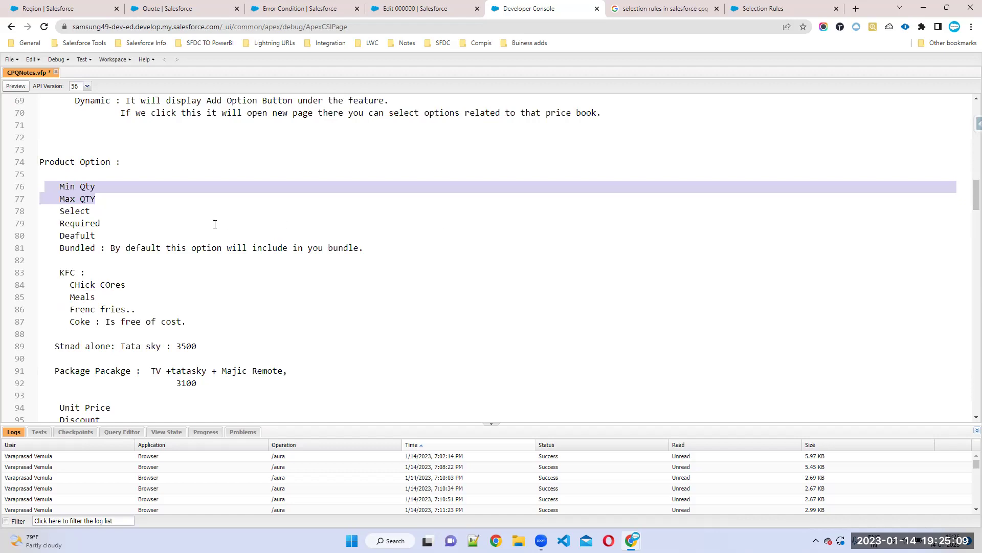
left_click(108, 200)
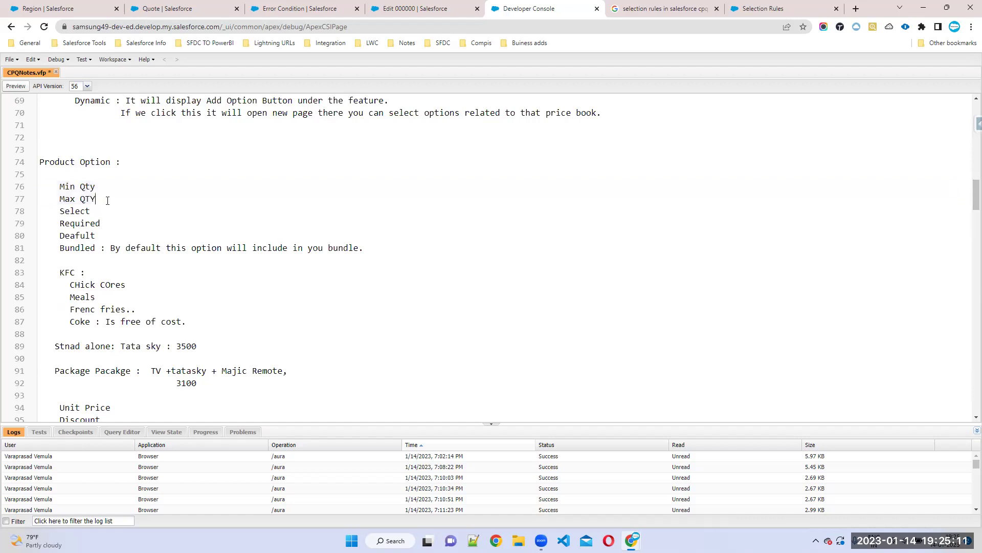
scroll(295, 319, "down", 20)
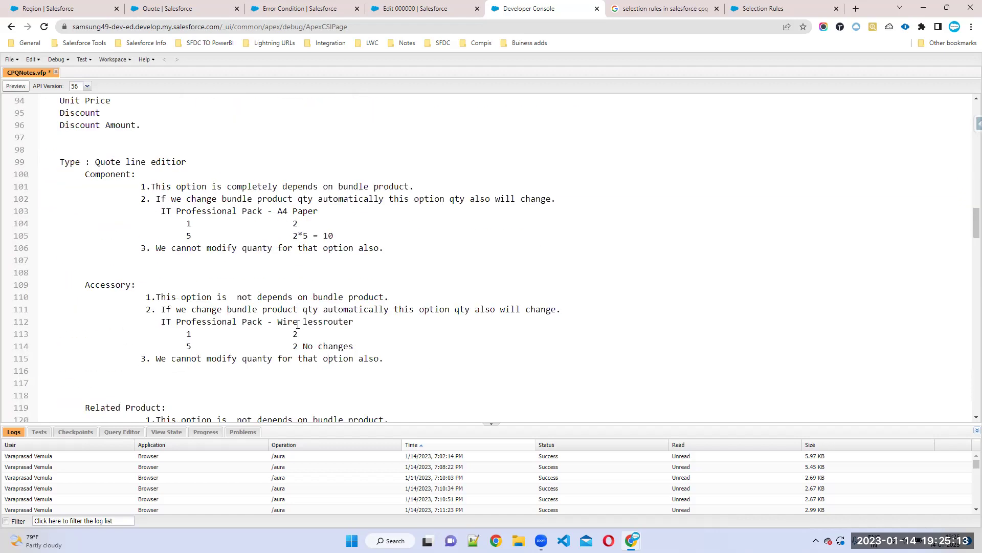
scroll(280, 352, "down", 20)
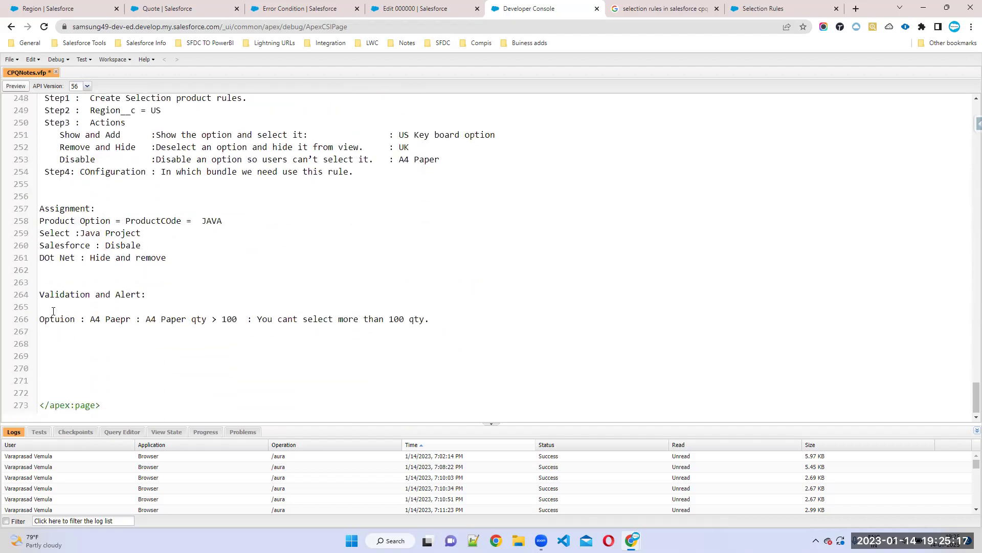
- Correct the first word of the A4 Paper quantity line to "Option" and save the notes file
type(".")
left_click_drag(436, 321, 30, 301)
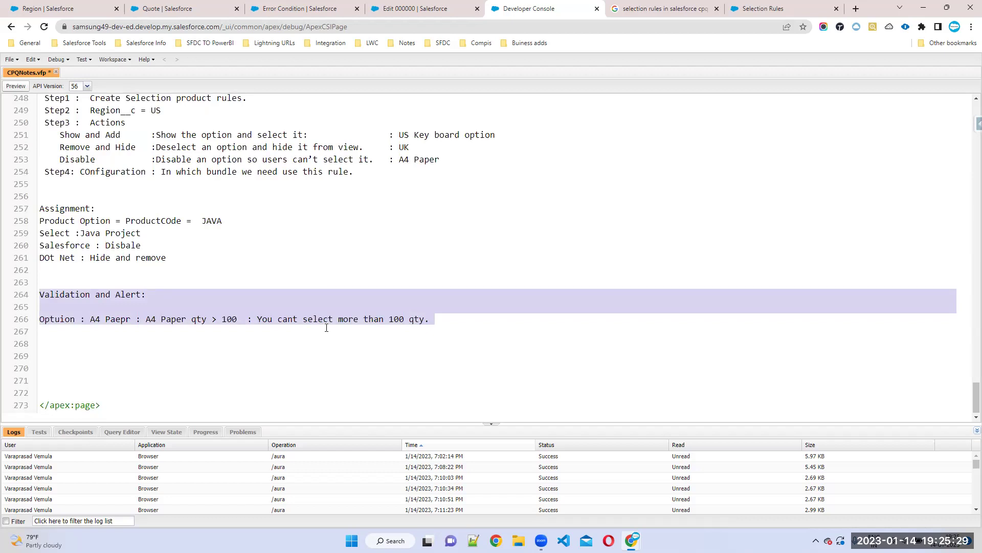
left_click_drag(439, 319, 43, 317)
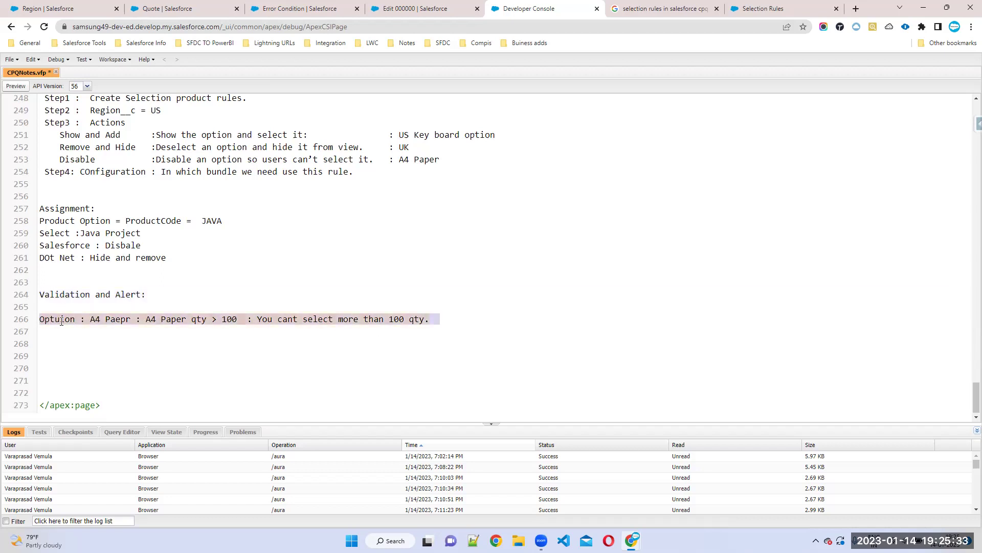
left_click(60, 319)
key("BackSpace")
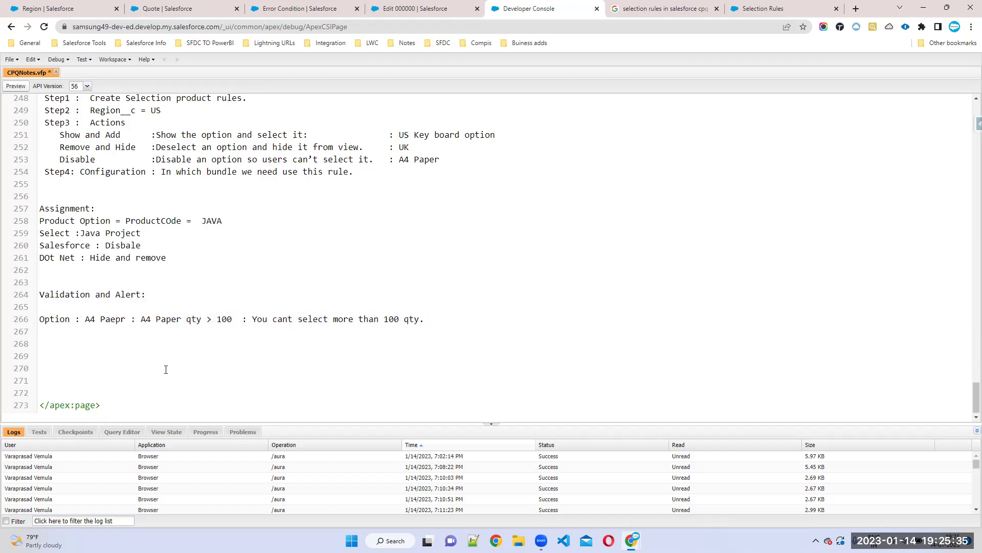
key("ctrl+s")
- Copy the Step1 to Step4 block of the Selection Rules section below the Validation and Alert option line
scroll(67, 174, "up", 1)
left_click_drag(45, 148, 385, 228)
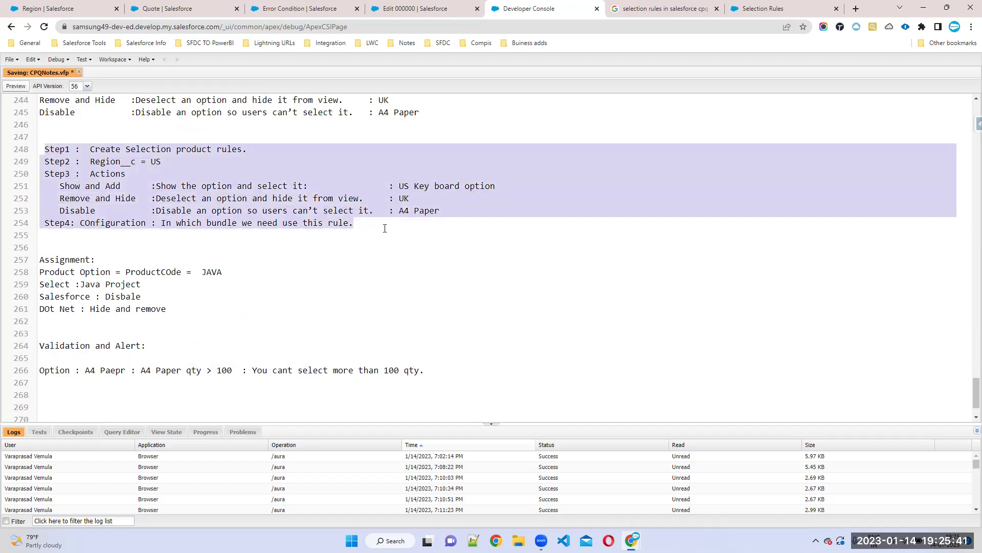
key("ctrl+c")
scroll(103, 369, "down", 1)
left_click(100, 353)
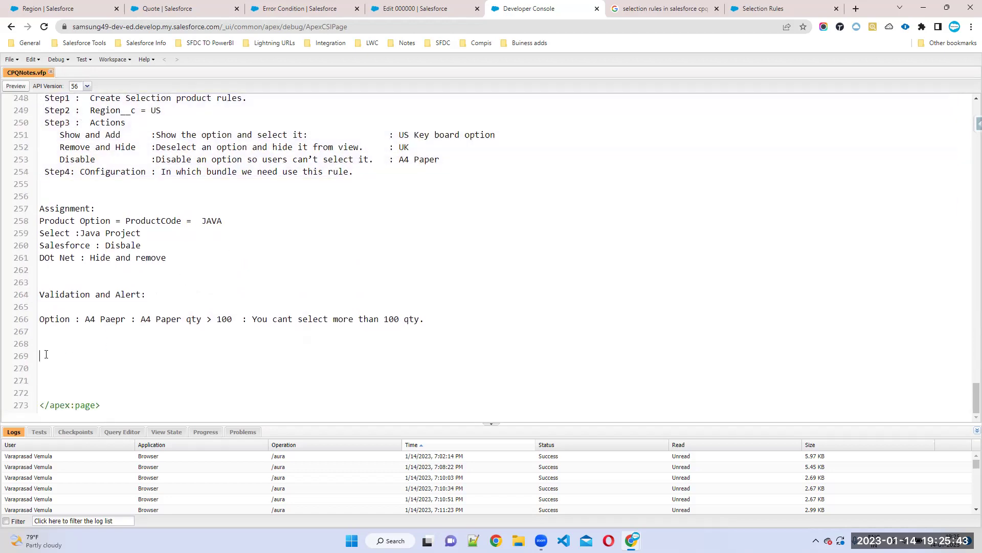
key("ctrl+v")
- Change "Selection" to "Validation" in the copied Step1 line
double_click(142, 333)
type("Validati")
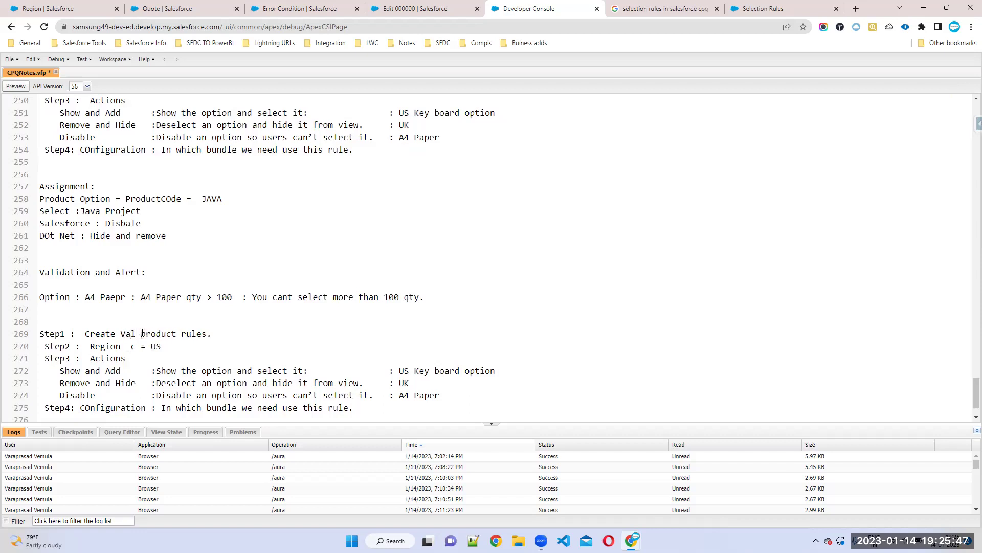
type("on")
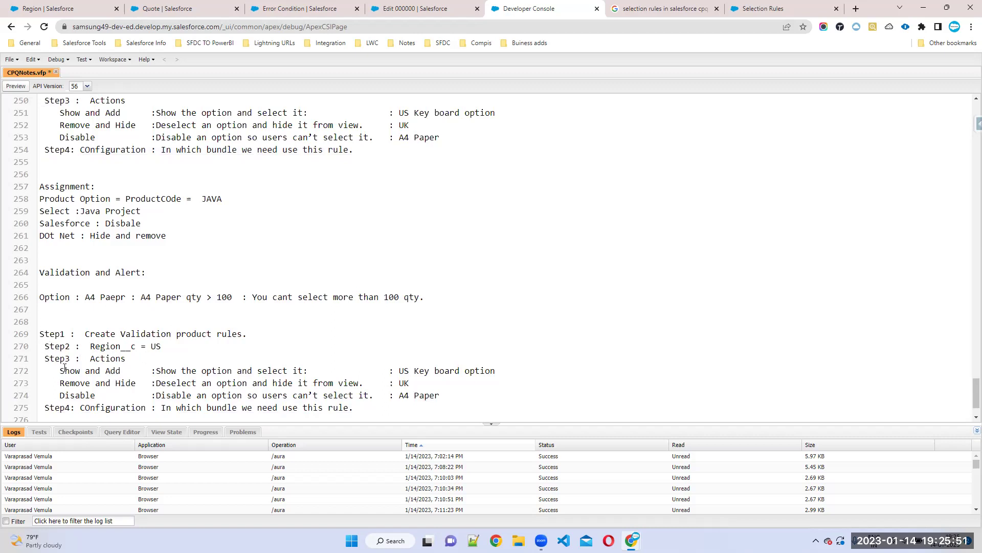
key("BackSpace")
key("BackSpace")
key("Return")
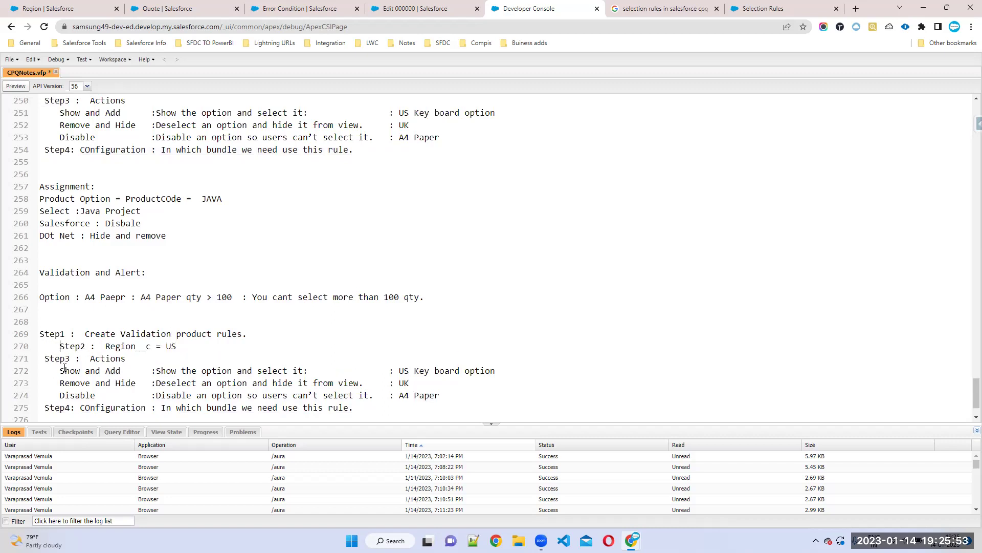
key("BackSpace")
key("BackSpace")
key("BackSpace")
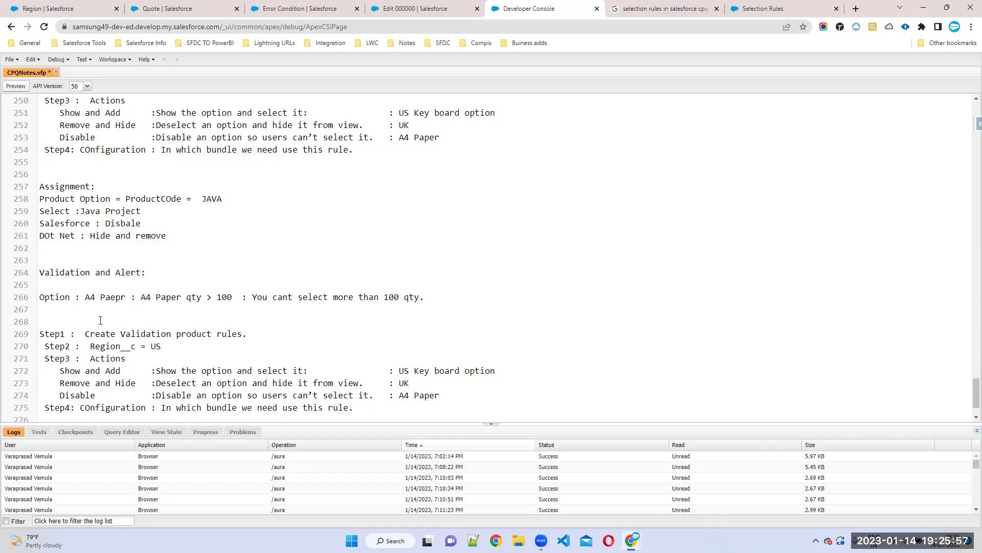
- Replace the region condition in the copied Step2 line with "Product option product code =A4 Paepr"
left_click_drag(85, 297, 126, 297)
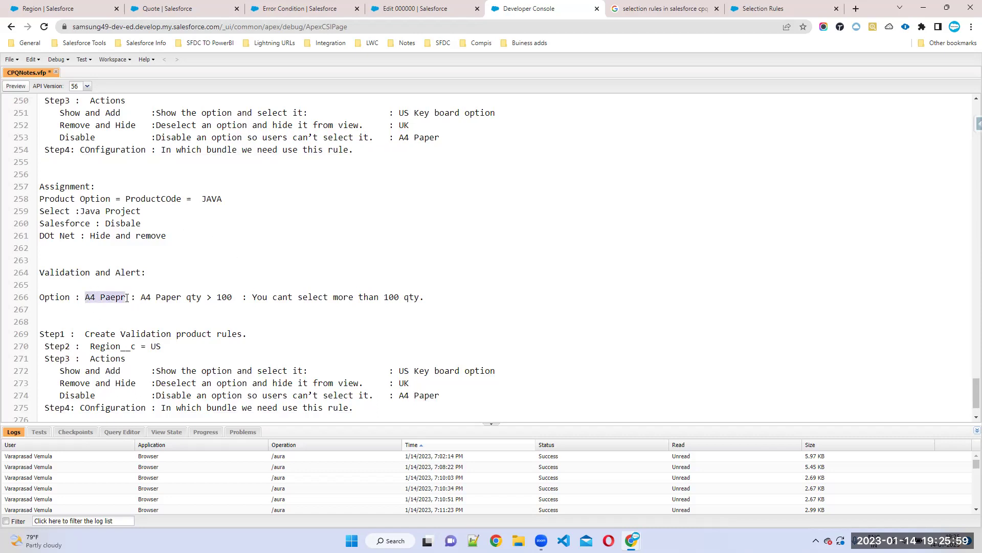
left_click_drag(92, 347, 169, 346)
key("ctrl+v")
left_click(93, 346)
type("Product o")
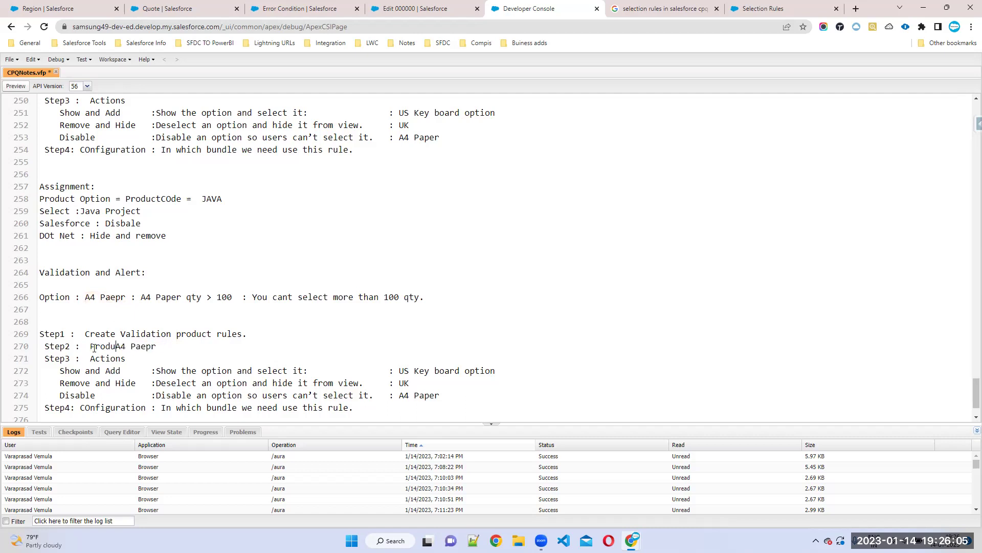
type("ption pr")
type("oduct code")
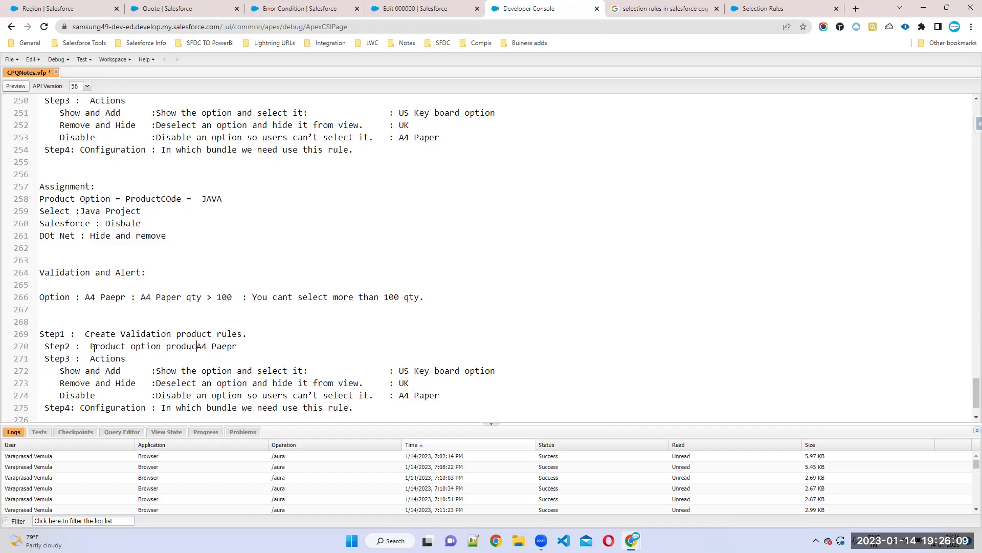
type(" =")
- Correct the product code in the new Step2 line to "A4 Paper" and append "AND QTY > 100"
left_click(267, 347)
key("BackSpace")
type("er  AND")
left_click_drag(235, 347, 277, 347)
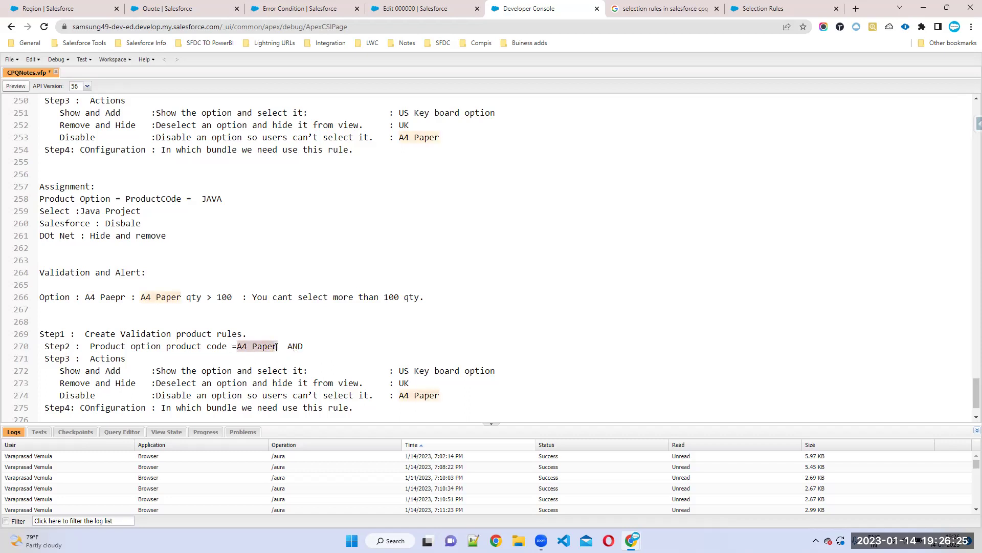
left_click(336, 345)
type("QTY > 100")
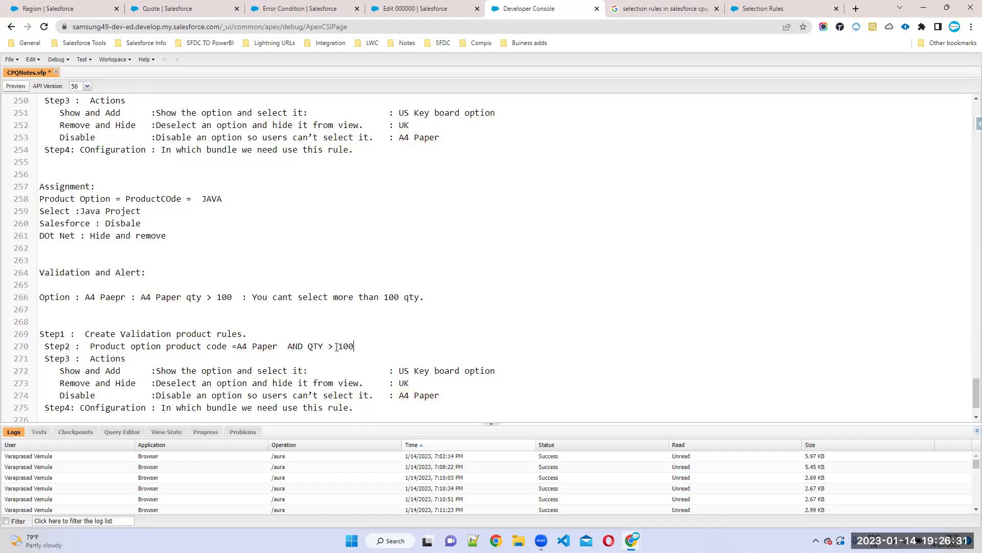
- Indent the validation Step1 line so that it aligns with the Step2 line
left_click_drag(353, 346, 257, 334)
left_click(40, 334)
left_click_drag(353, 347, 39, 346)
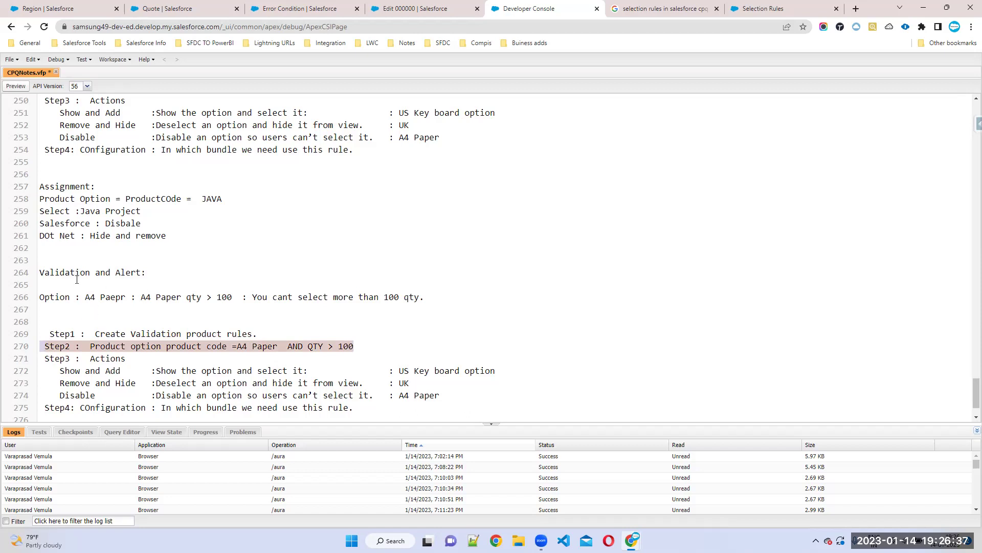
left_click_drag(45, 358, 379, 404)
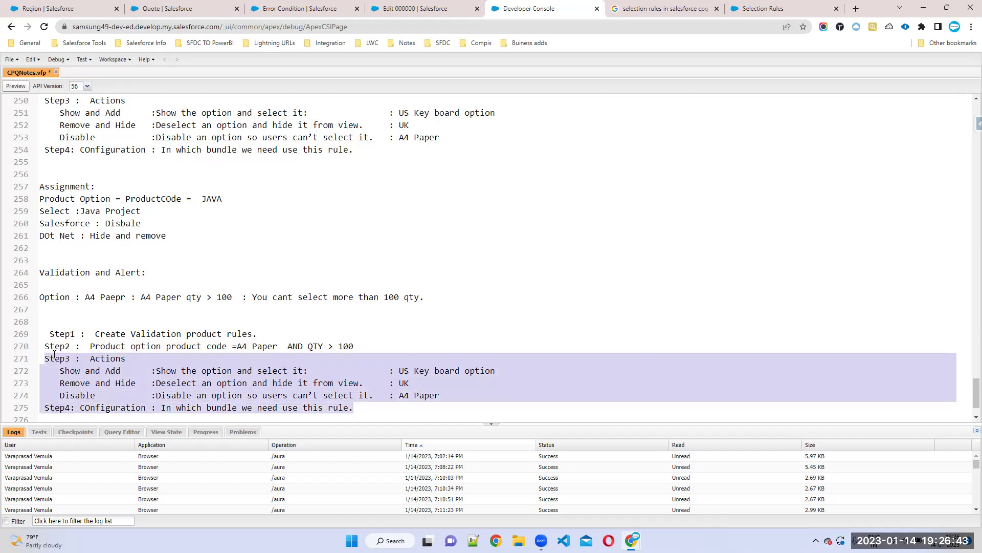
left_click(52, 336)
key("BackSpace")
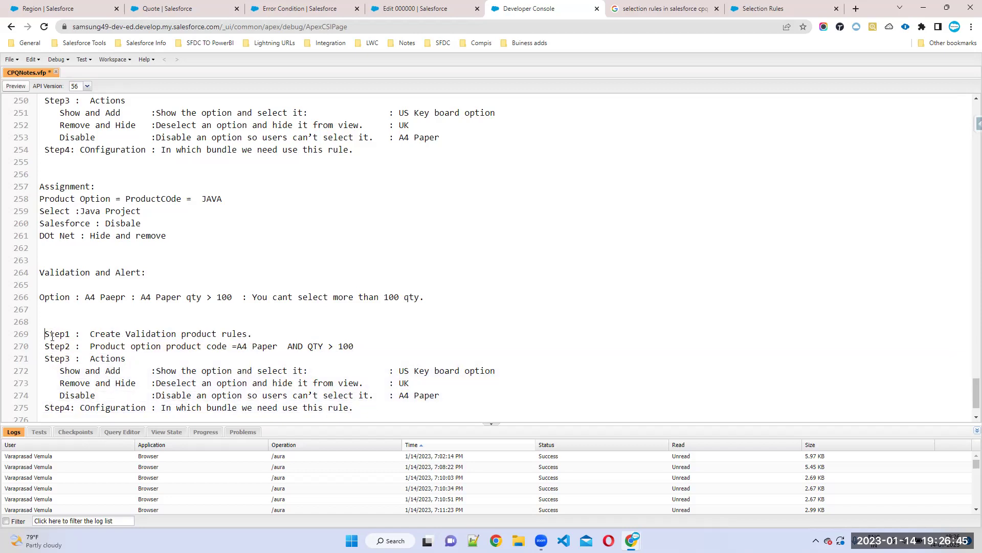
- Delete the copied Step3 and Step4 lines and append "Message Field" to the validation Step1 line
left_click_drag(43, 355, 396, 407)
key("BackSpace")
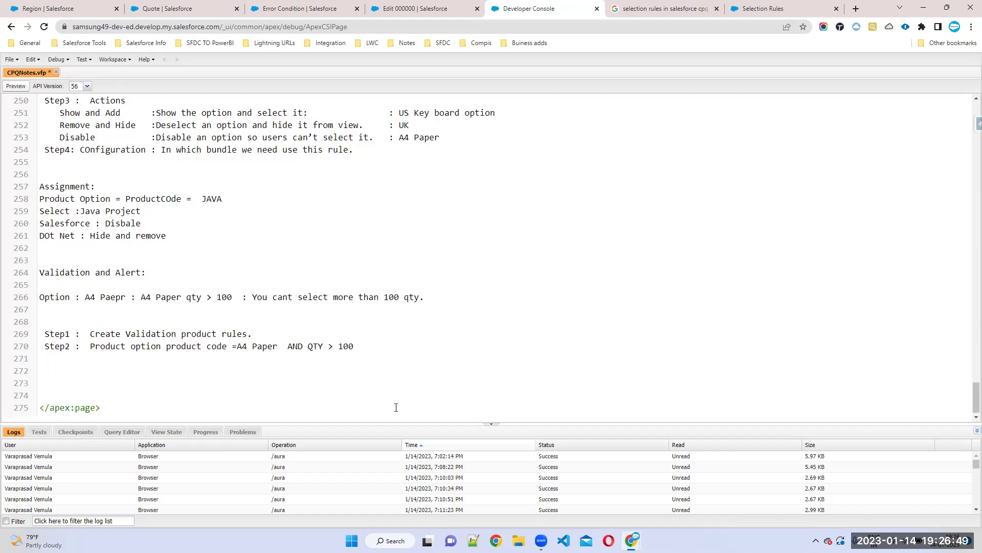
left_click(261, 336)
type("Message Field")
- Copy the selection rule's Step4 configuration line below the validation Step2 line and renumber it as "Step3 "
left_click_drag(45, 150, 391, 149)
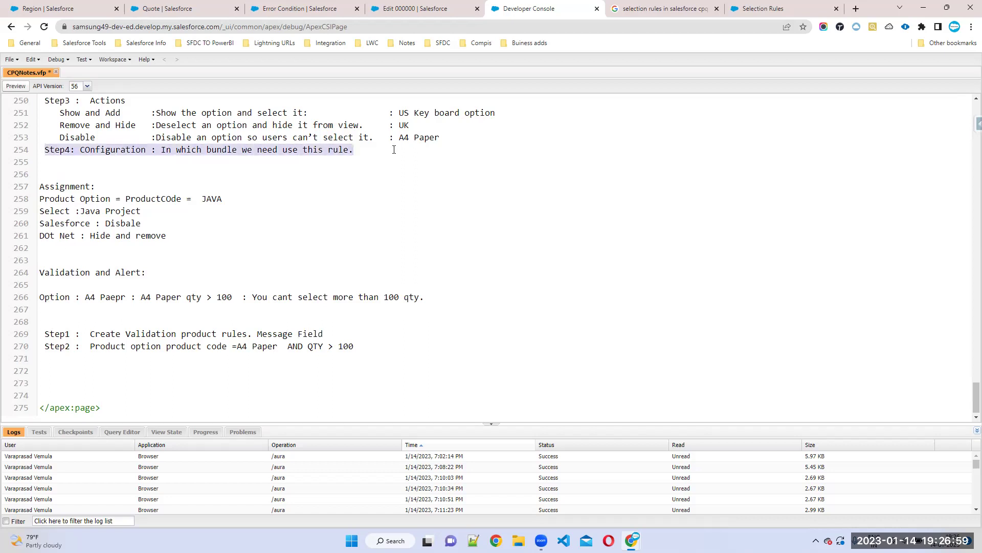
key("ctrl+c")
left_click(47, 359)
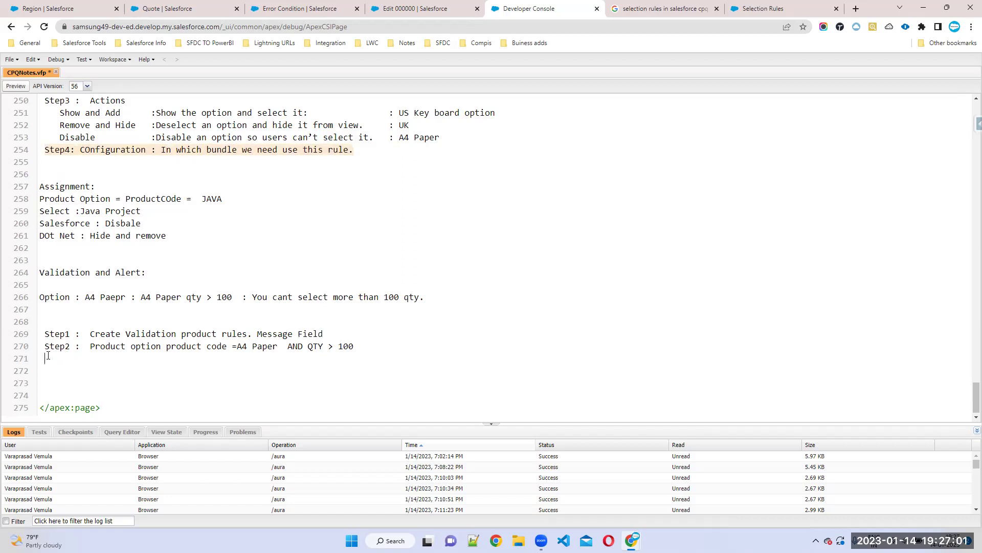
key("ctrl+v")
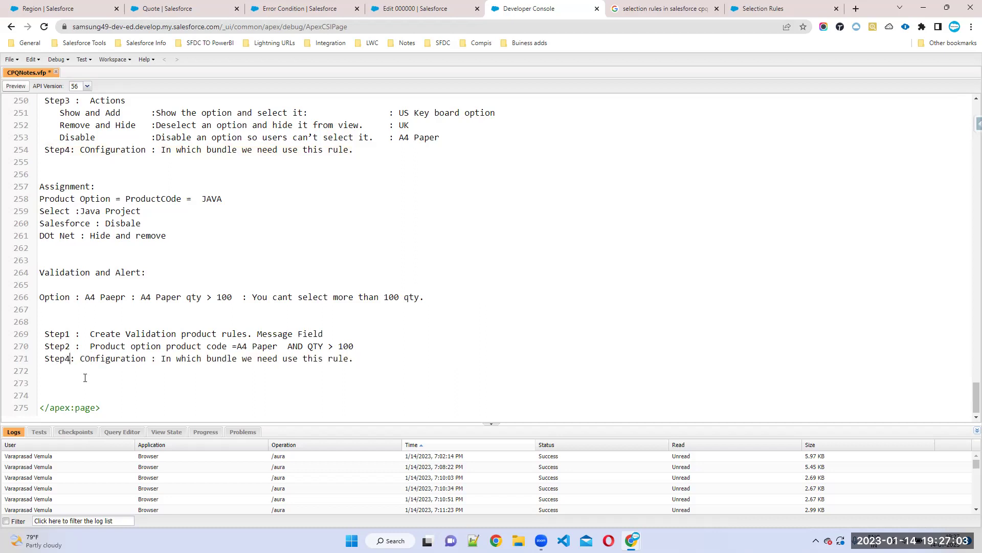
key("BackSpace")
type("3")
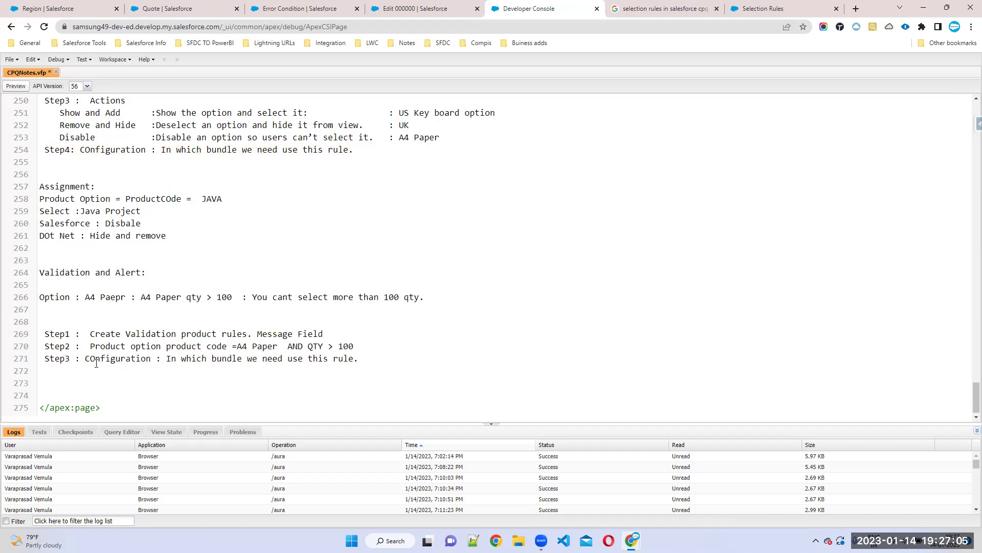
- Save the CPQNotes page and collapse the logs area to give the notes more room
left_click_drag(85, 358, 393, 361)
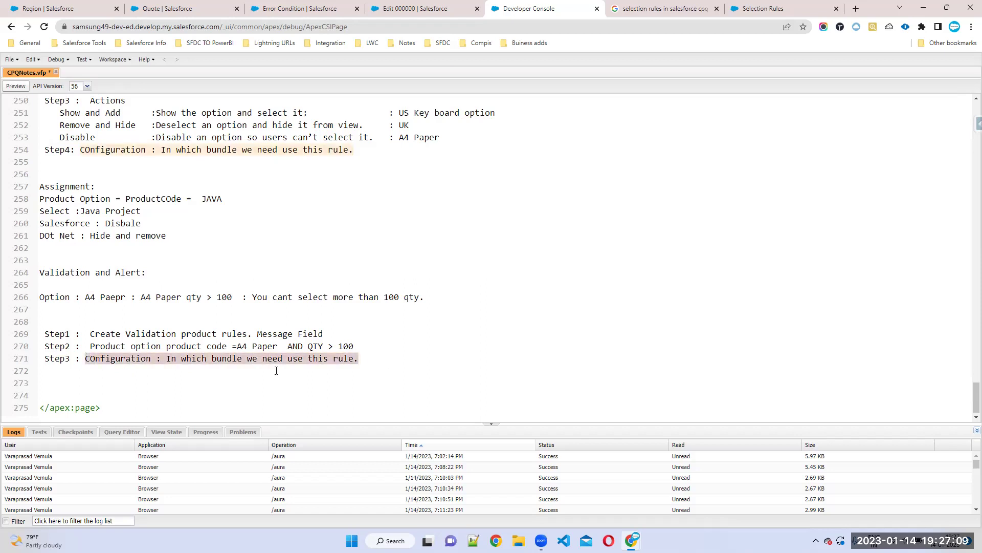
left_click(244, 358)
left_click_drag(379, 359, 28, 279)
key("ctrl+s")
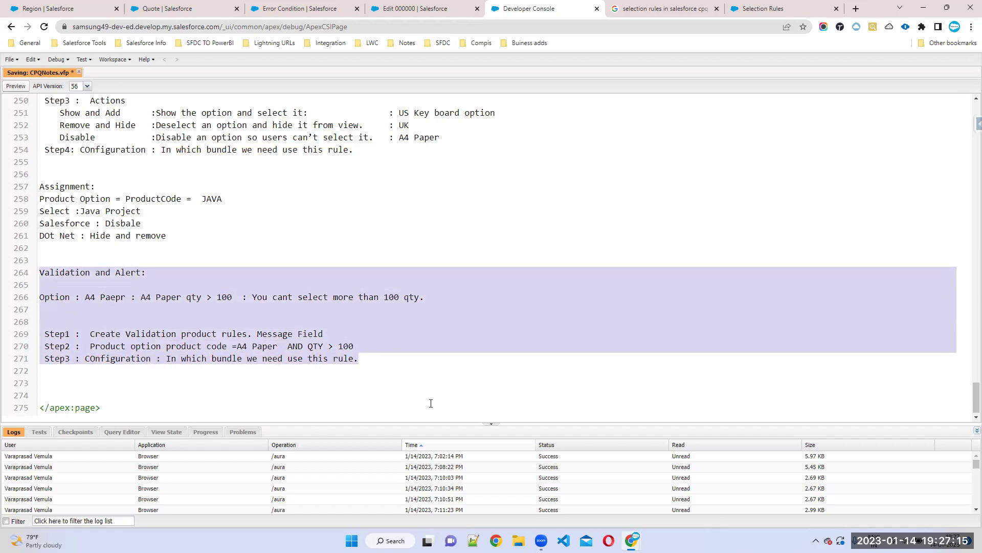
left_click(977, 430)
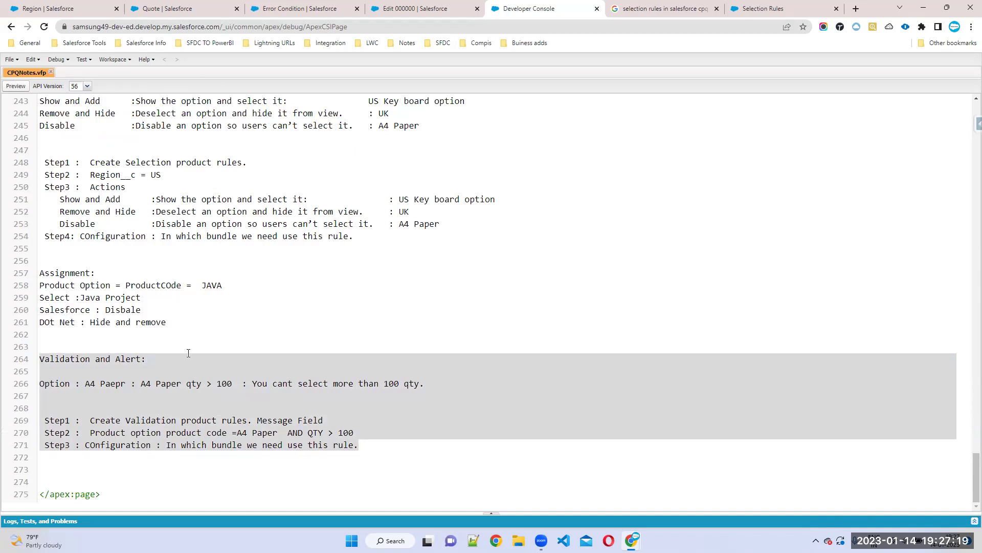
left_click(179, 396)
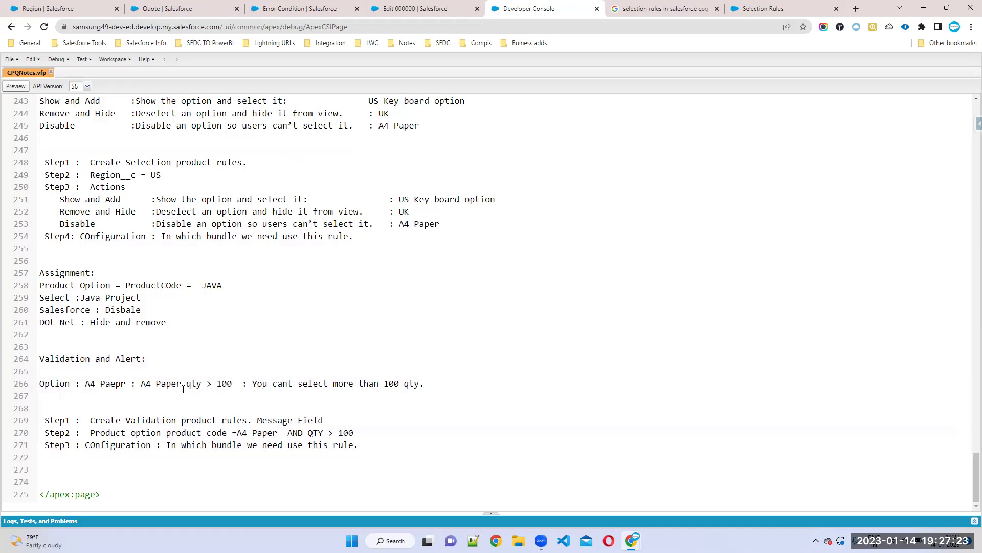
left_click_drag(201, 383, 145, 383)
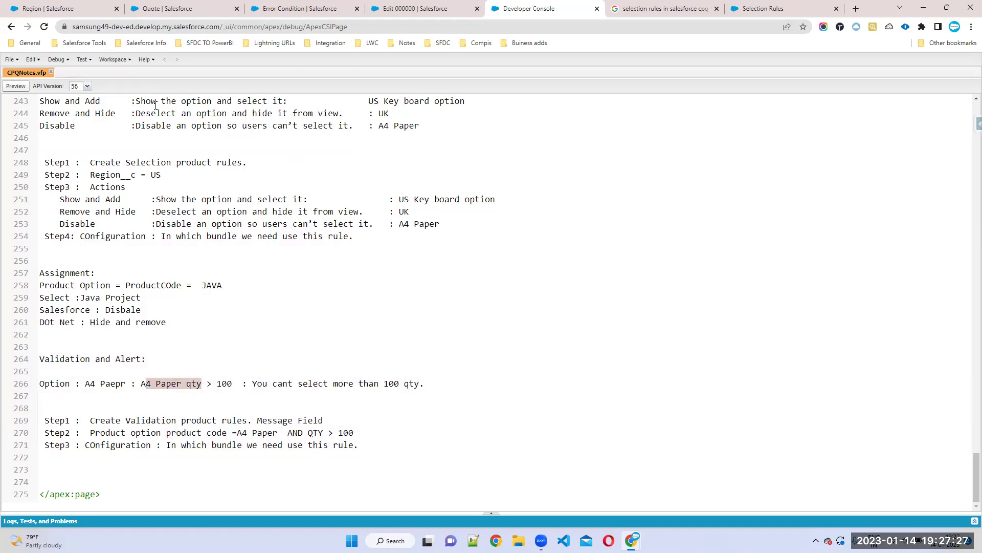
- Check which Tested Object and Tested Field values the error condition's edit form offers for Product Option
left_click(299, 9)
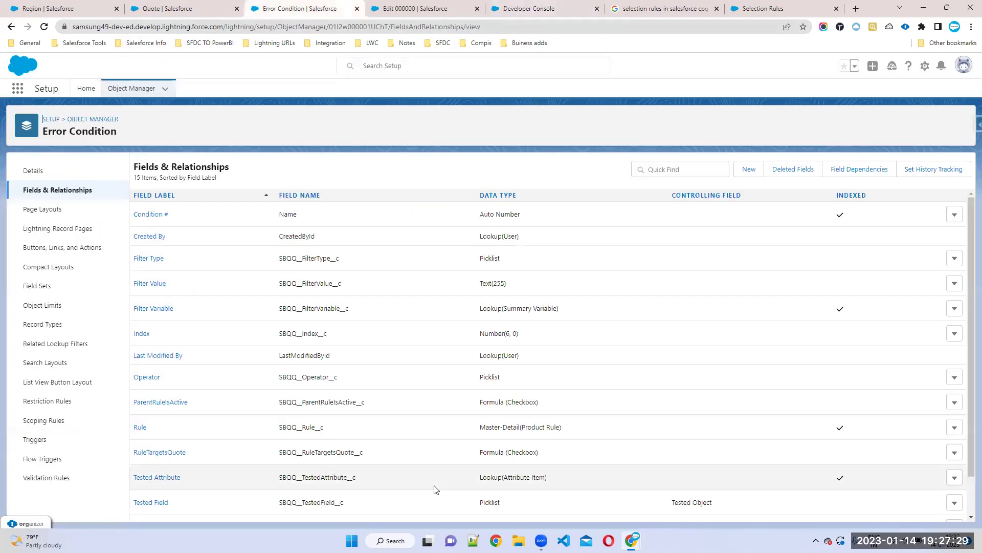
left_click(417, 9)
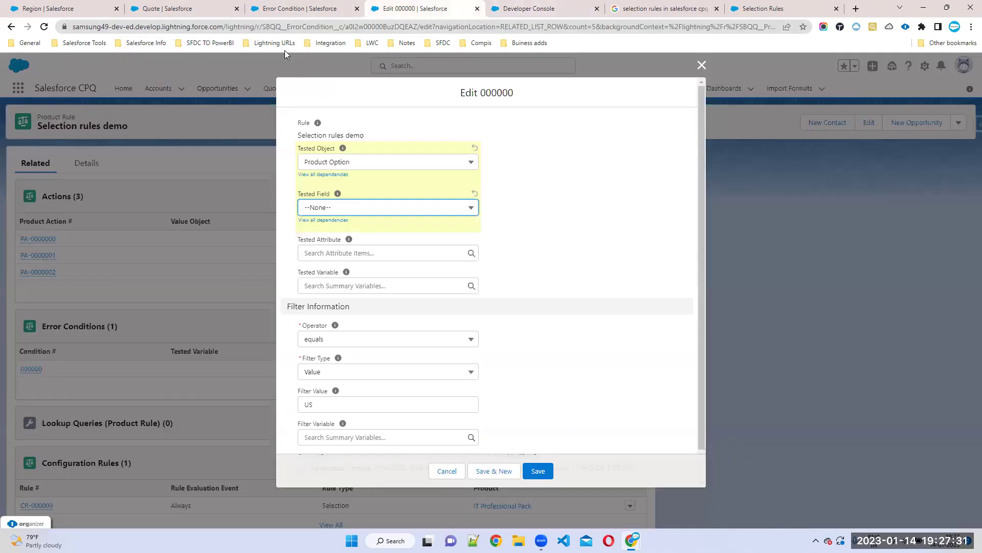
left_click(322, 162)
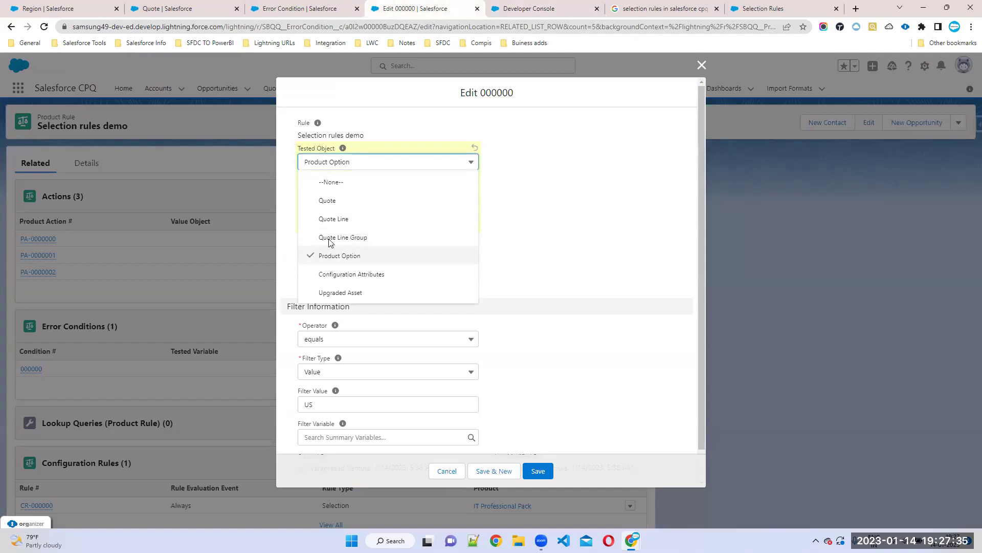
left_click(334, 208)
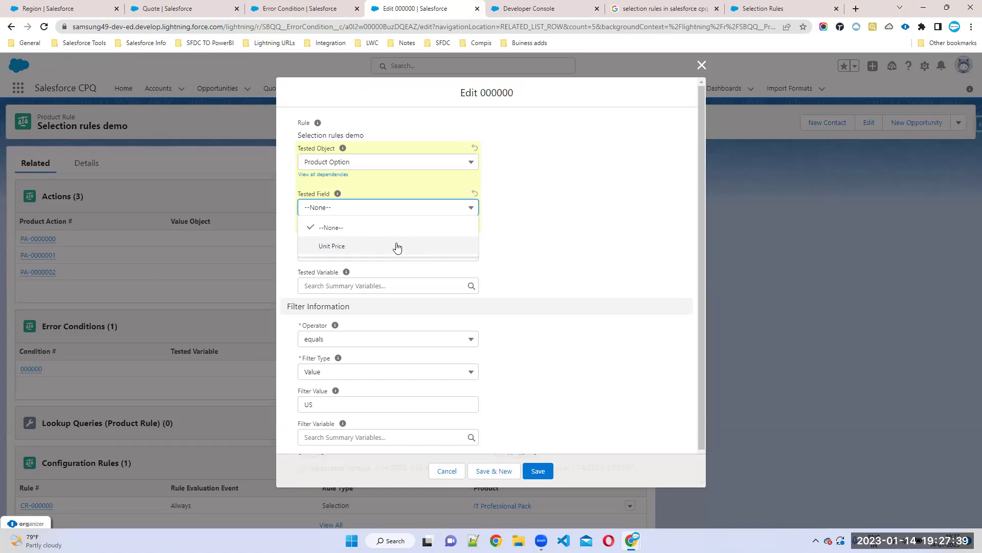
left_click(507, 9)
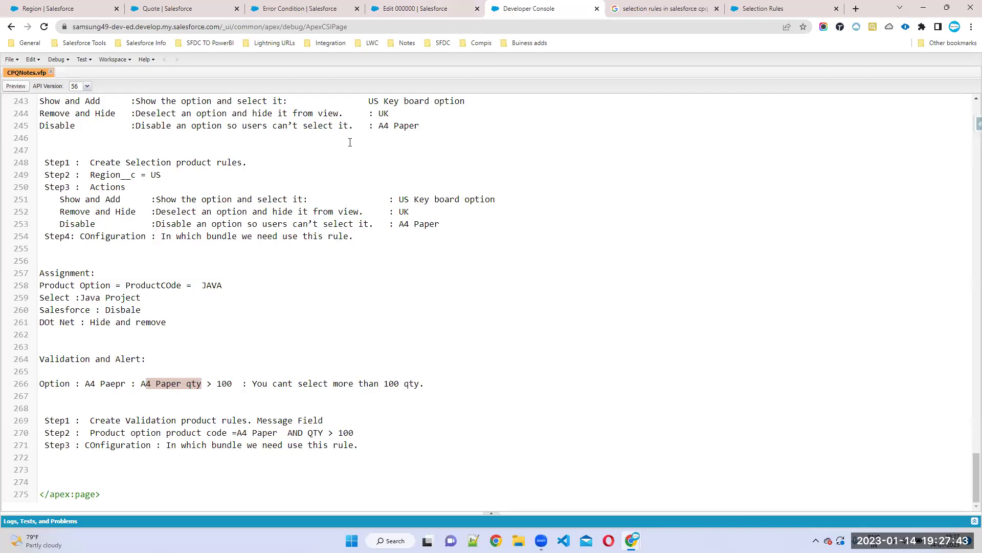
left_click(415, 9)
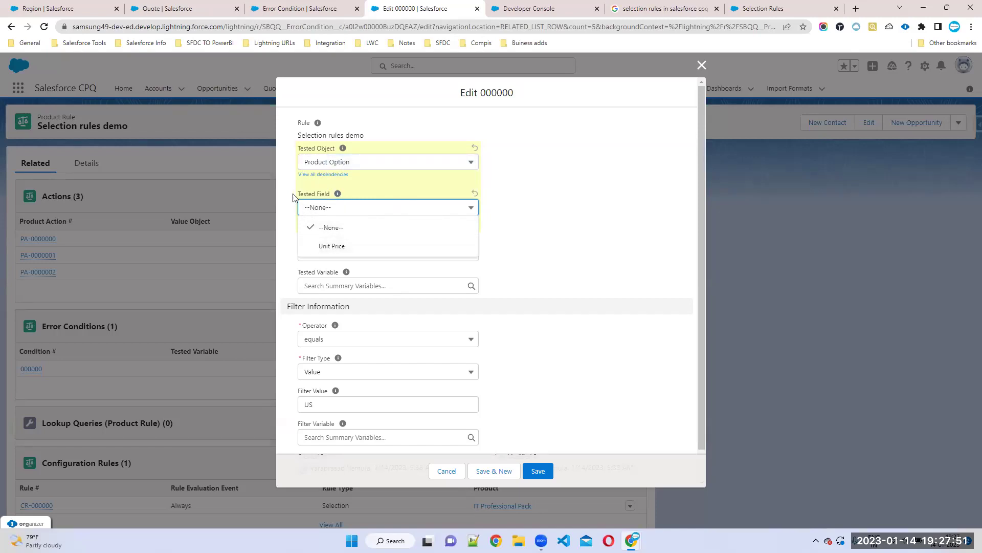
left_click_drag(293, 194, 357, 194)
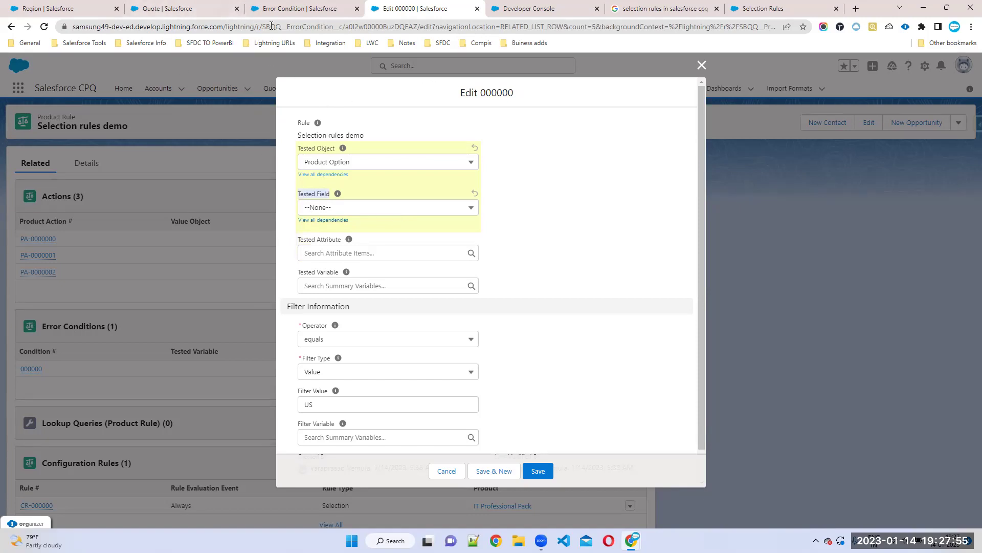
- Find the Product Option object in the Object Manager by searching "Option" and open its fields and relationships
left_click(268, 10)
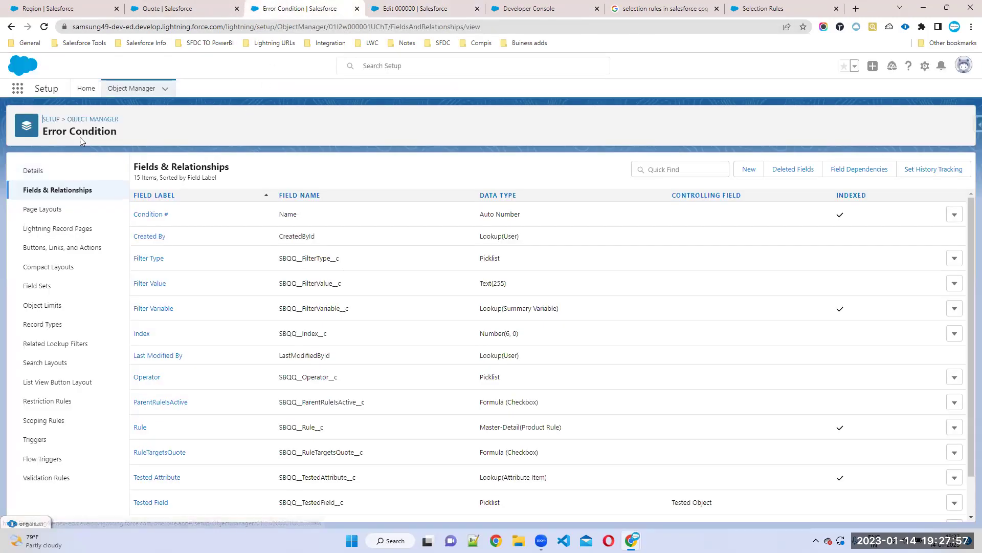
left_click(84, 120)
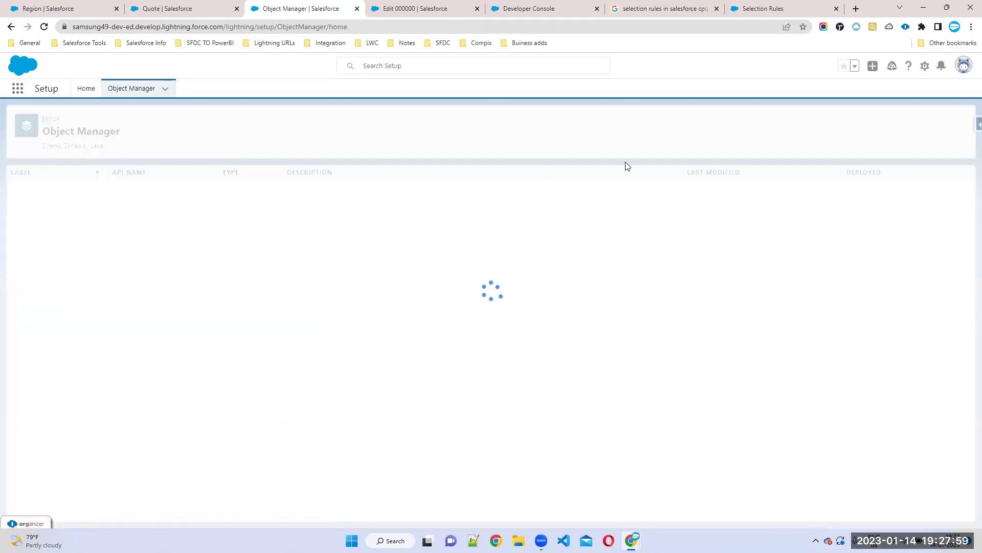
left_click(778, 122)
type("Qption")
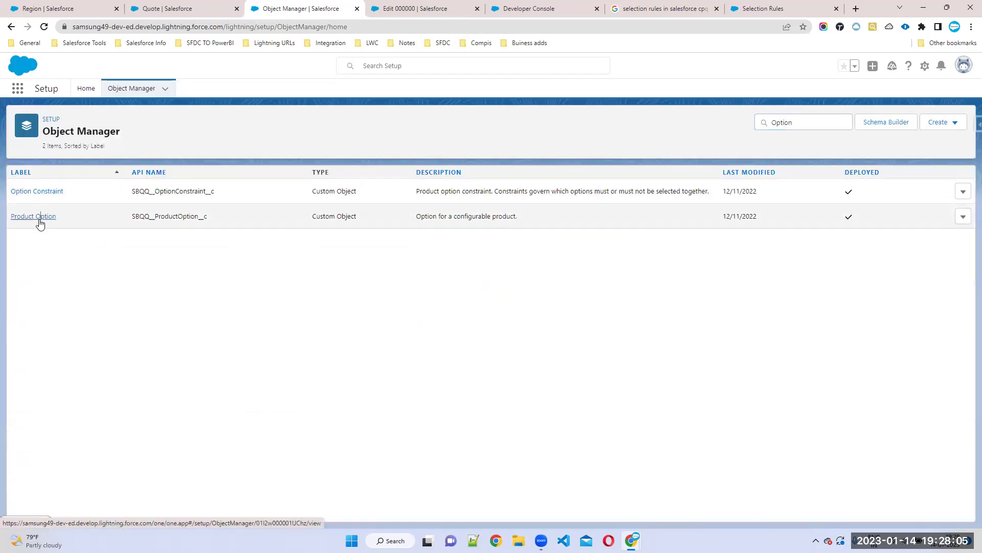
left_click(39, 224)
left_click(51, 194)
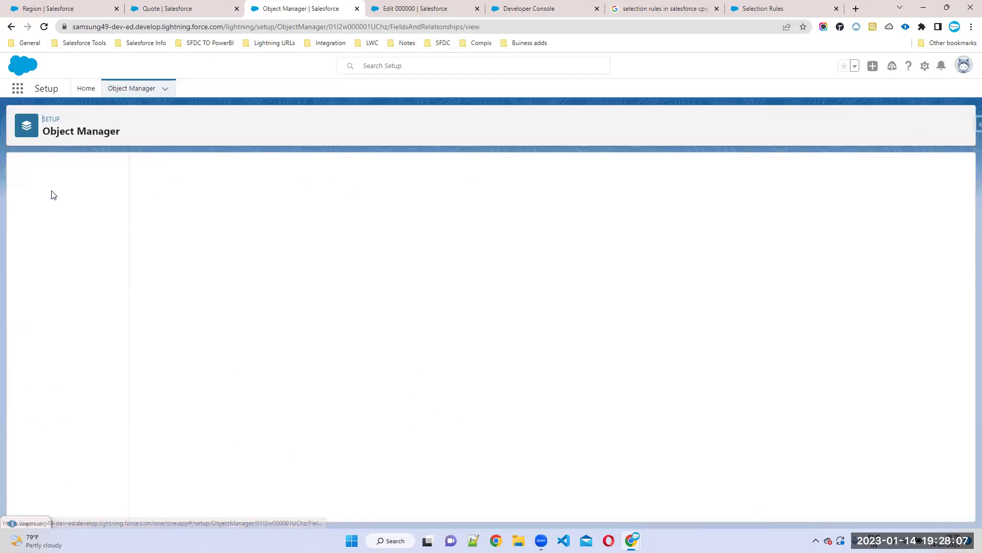
- Filter the Product Option fields by "Code" and copy SBQQ__ProductCode__c into the notes below "Validation and Alert:", followed by a comma
left_click(696, 165)
type("Code")
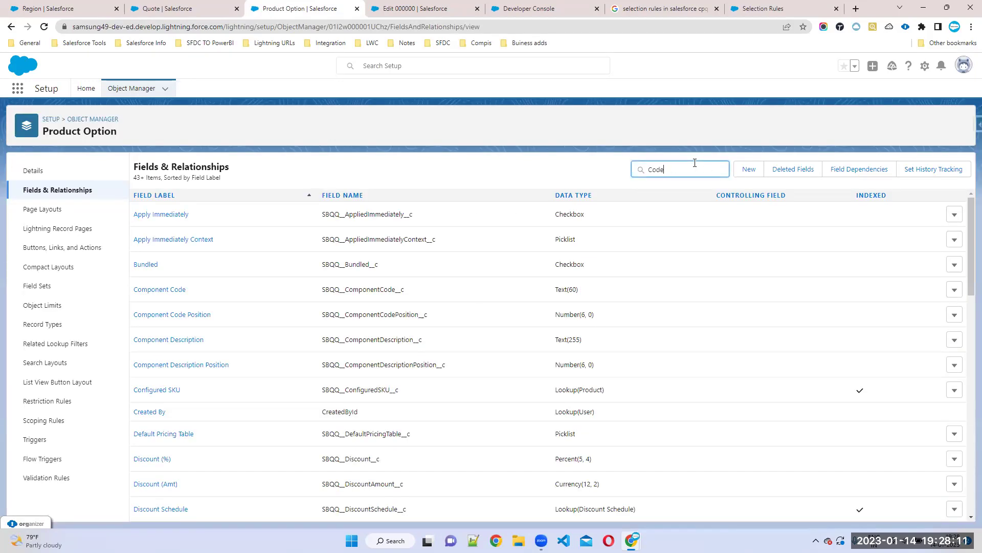
double_click(360, 264)
key("ctrl+c")
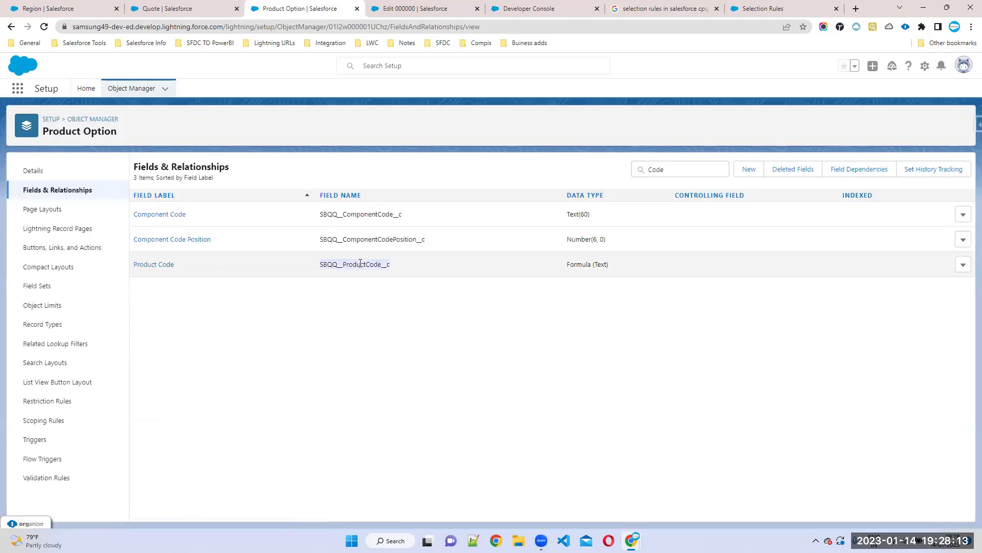
left_click(528, 9)
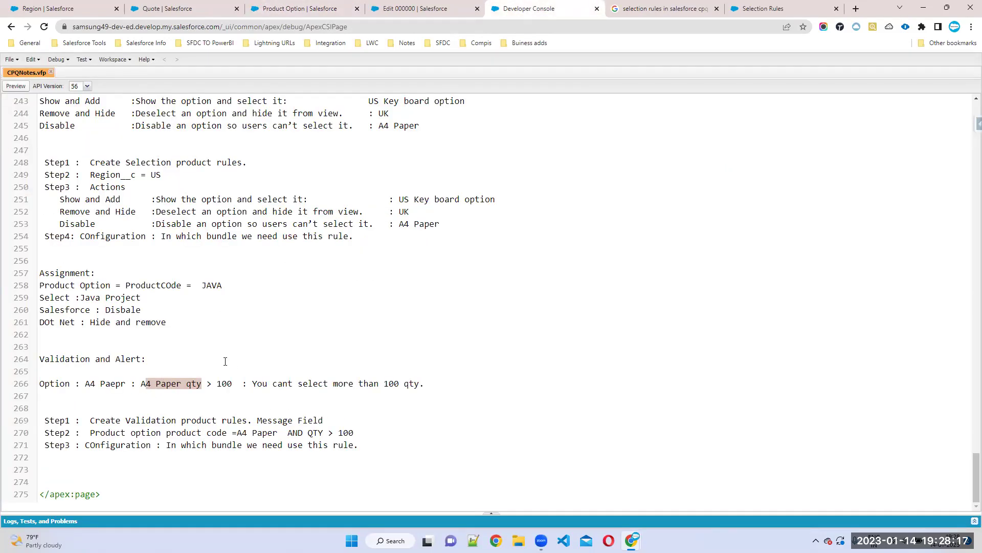
left_click(60, 369)
key("ctrl+v")
type(",")
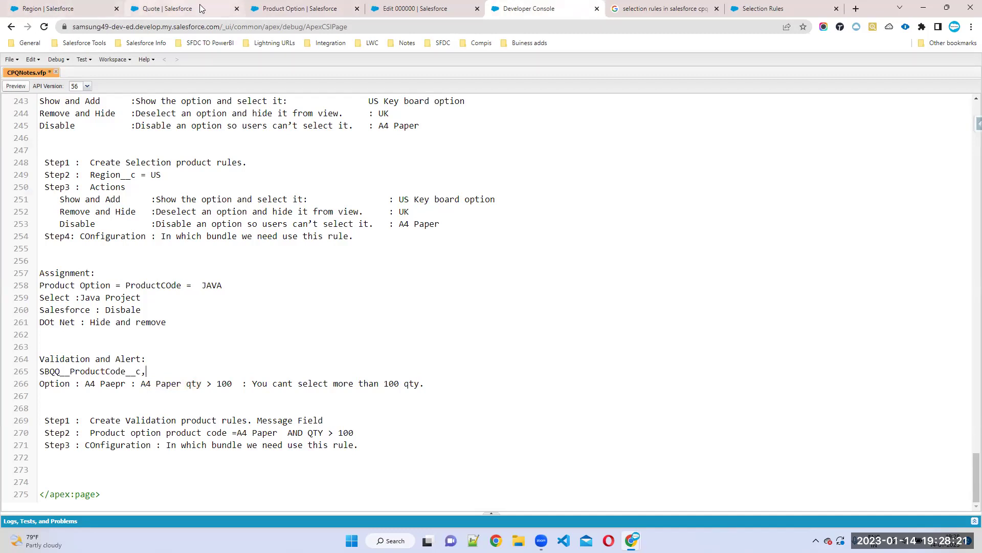
- Filter the Product Option fields by "Quan" and add SBQQ__Quantity__c after the product code field name in the notes
left_click(276, 8)
double_click(633, 171)
type("Quan")
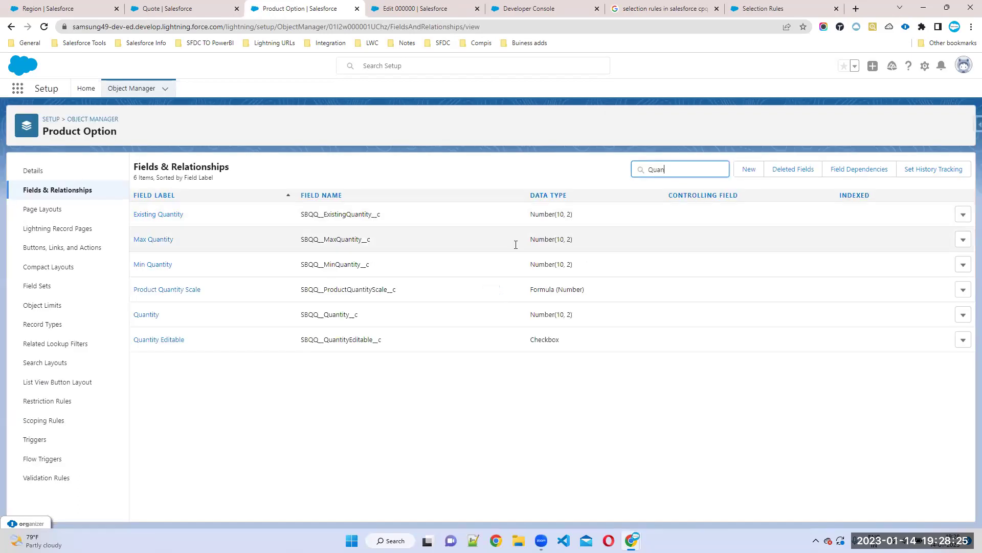
double_click(316, 319)
key("ctrl+c")
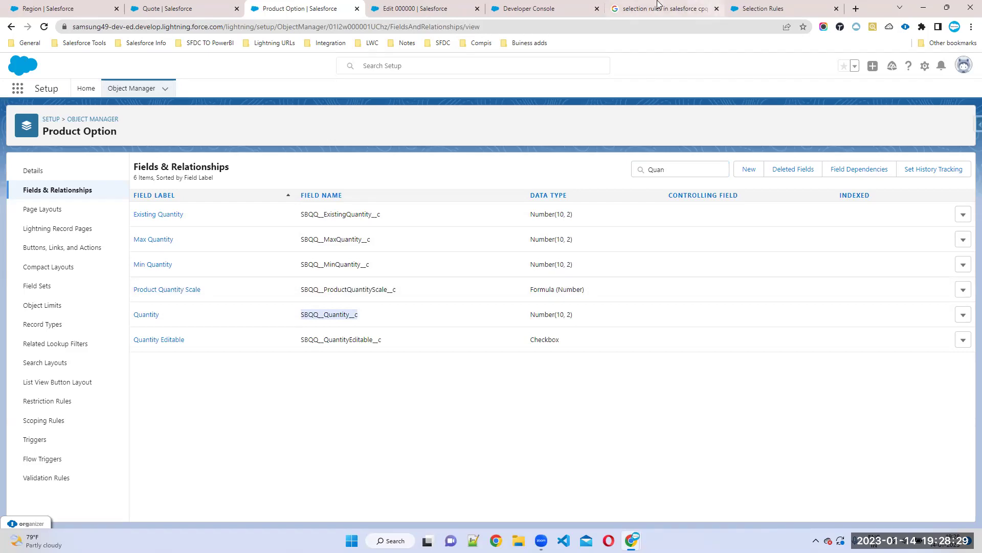
left_click(529, 9)
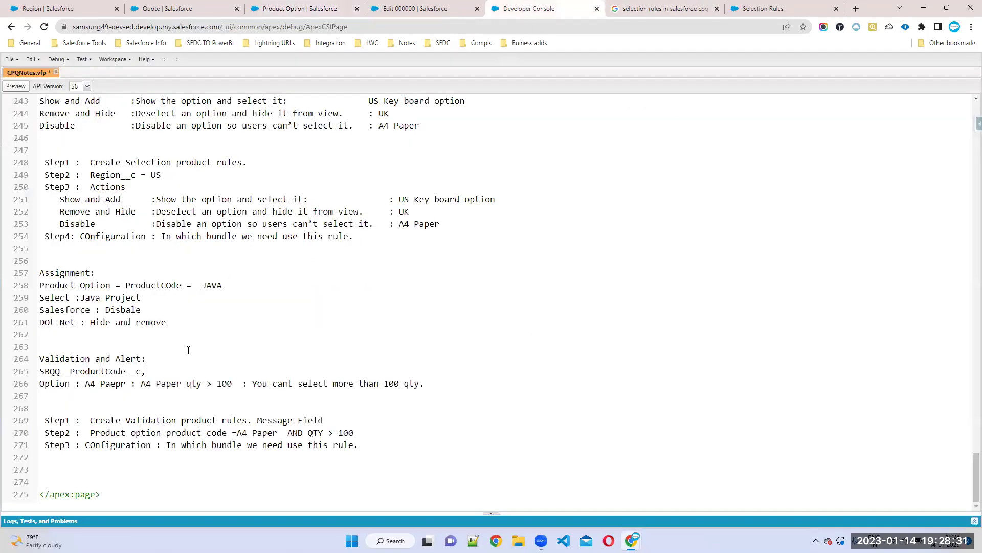
key("ctrl+v")
left_click_drag(242, 369, 39, 371)
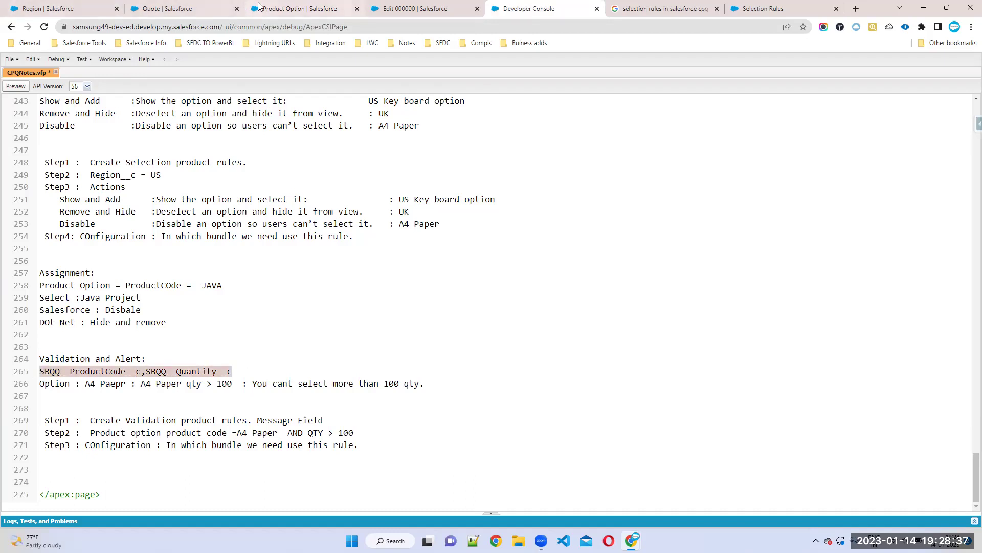
- Open the Error Condition object's fields and relationships in the Object Manager and check the Tested Field in the condition's edit form
left_click(283, 8)
left_click(90, 121)
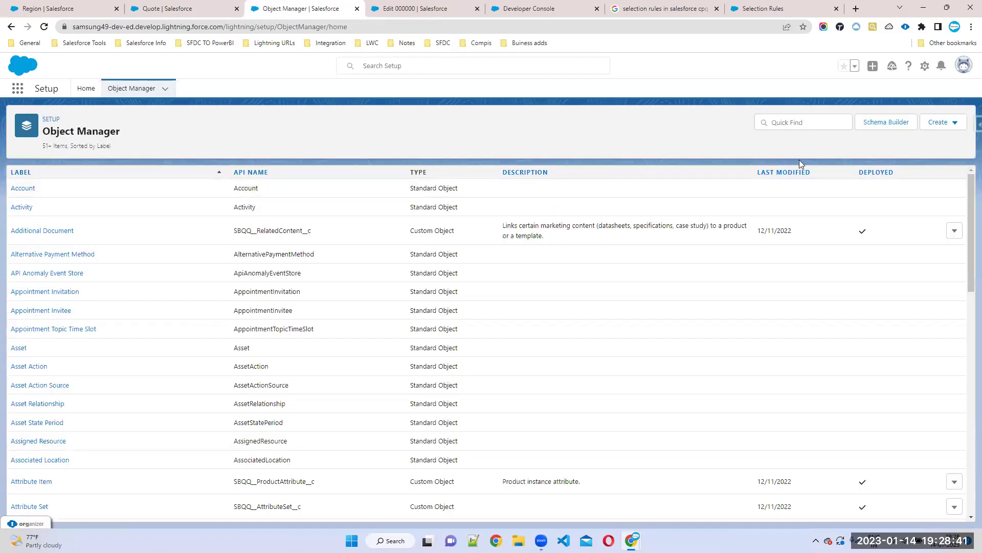
left_click(795, 129)
type("erro")
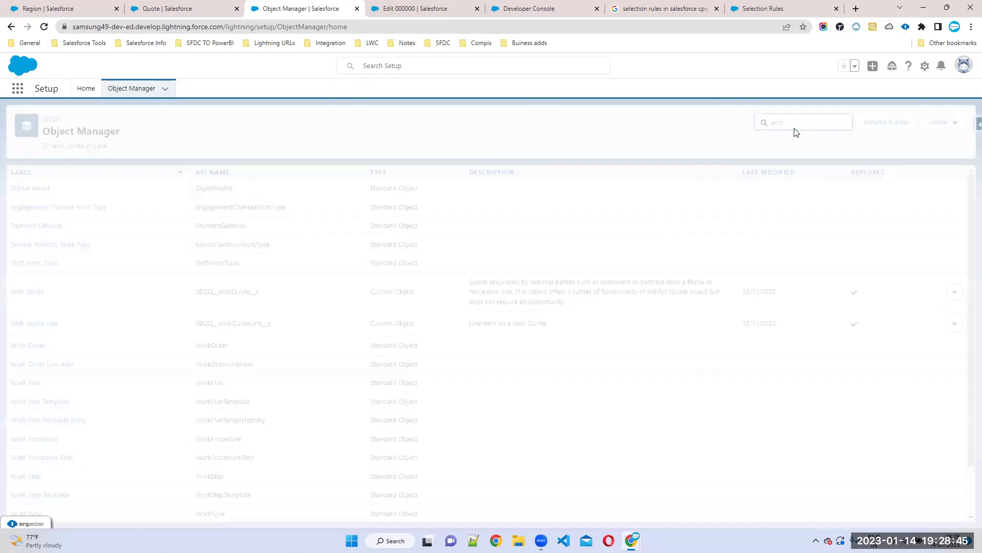
left_click(18, 191)
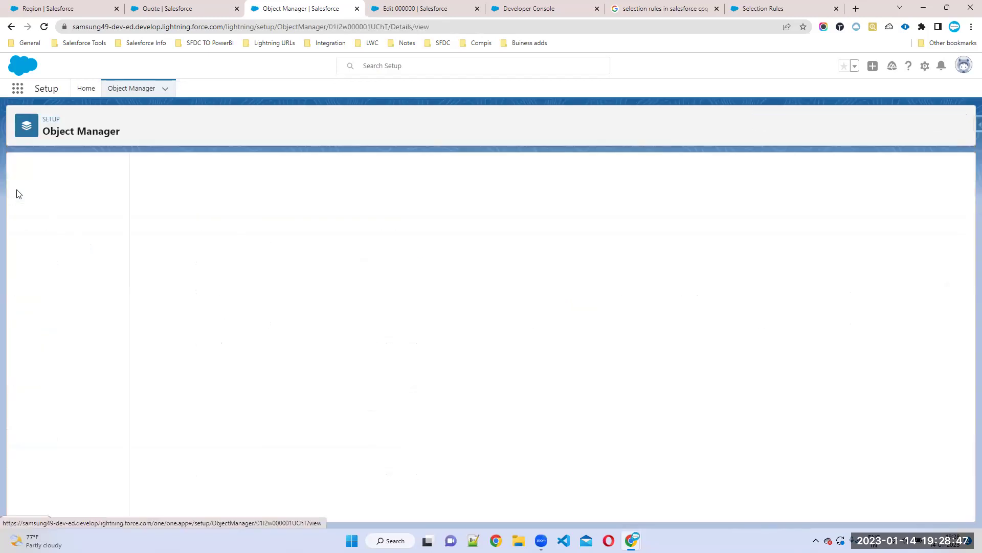
left_click(51, 191)
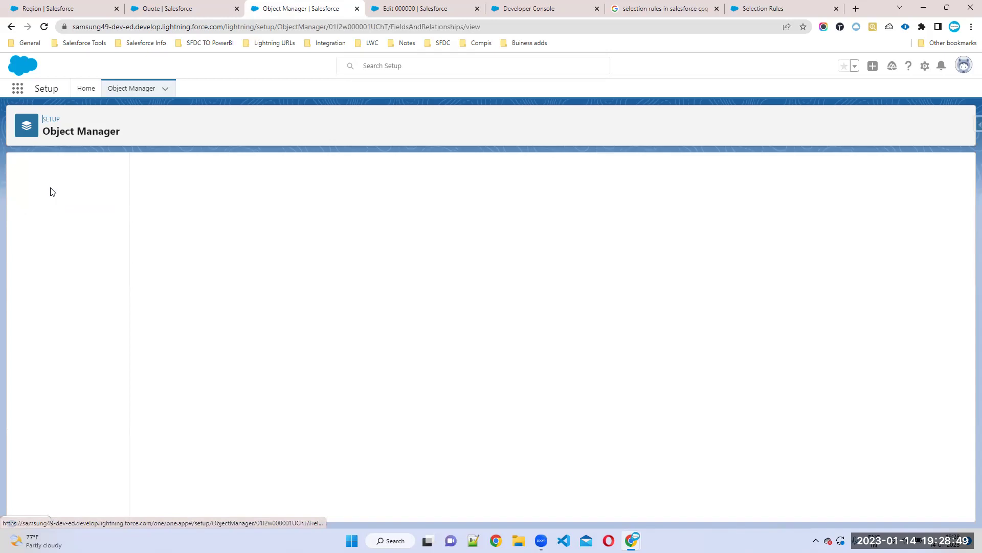
left_click(685, 170)
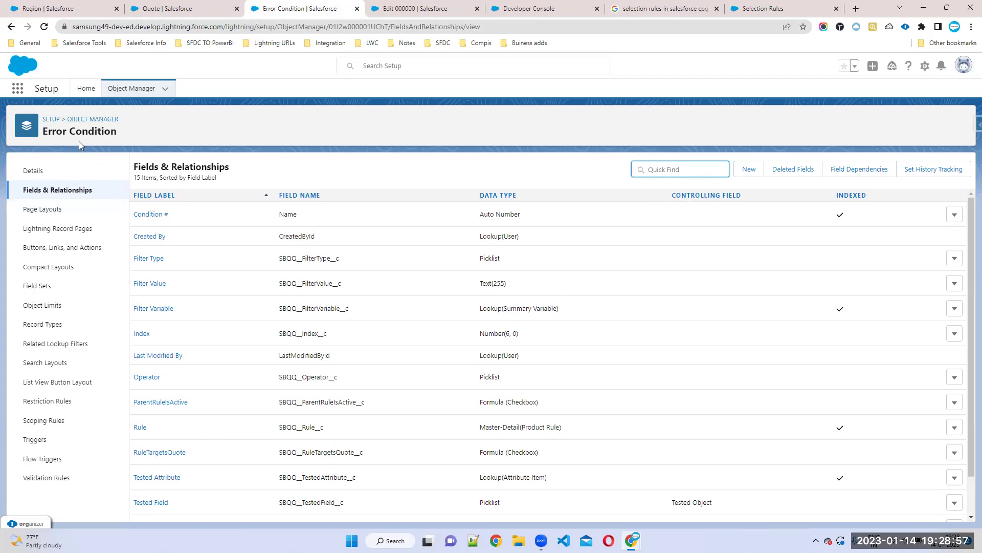
left_click(405, 6)
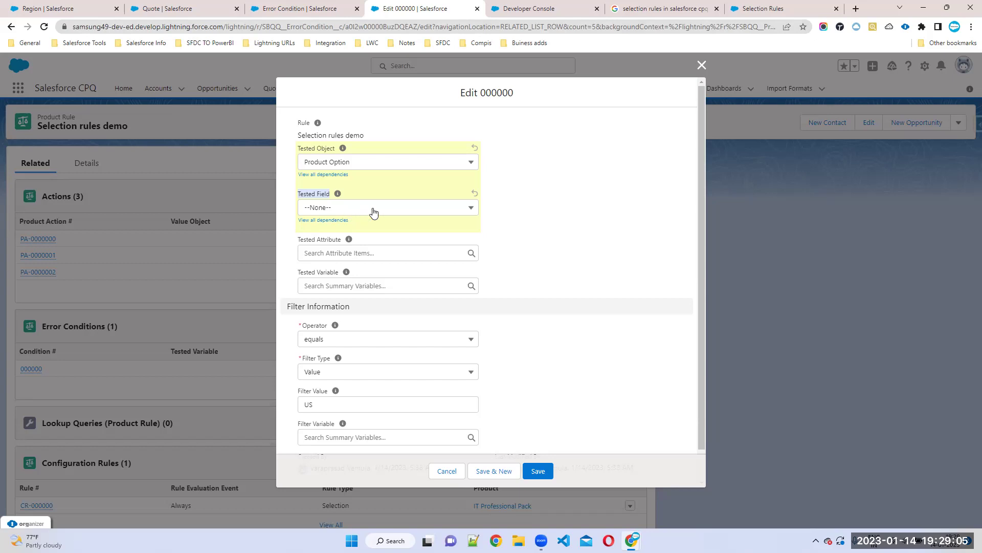
left_click(513, 4)
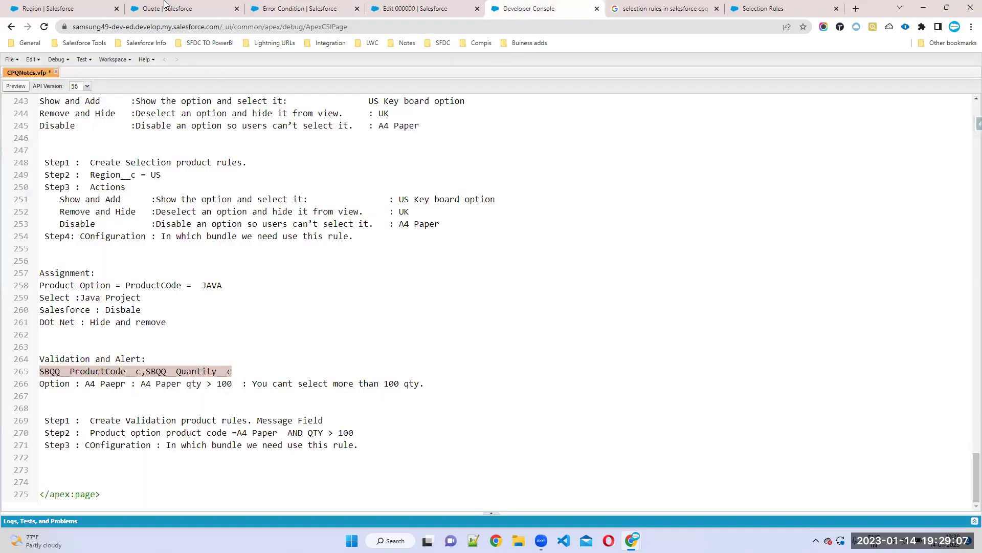
- Filter the Error Condition fields by "test", open the Tested Field definition and check its existing picklist values
left_click(287, 8)
triple_click(42, 134)
left_click(648, 171)
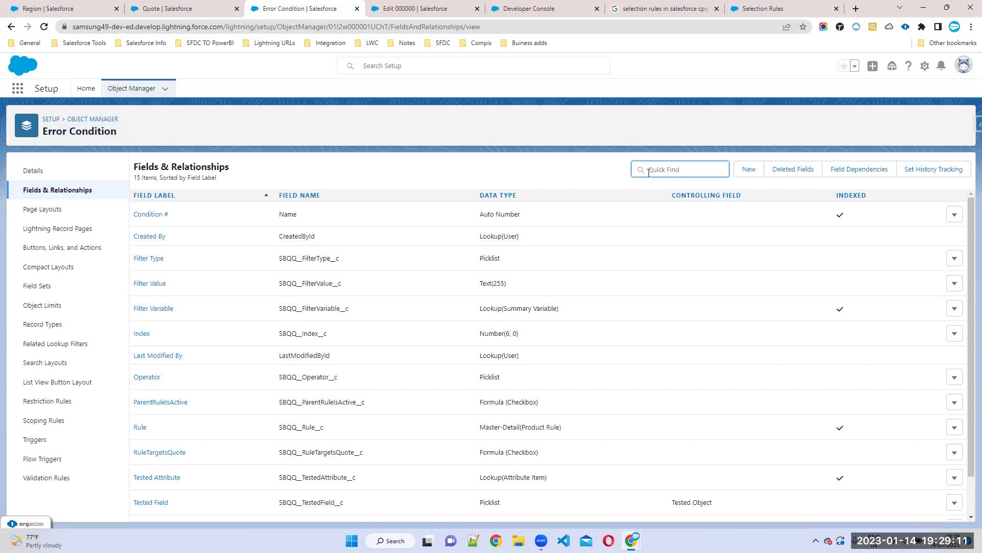
type("test")
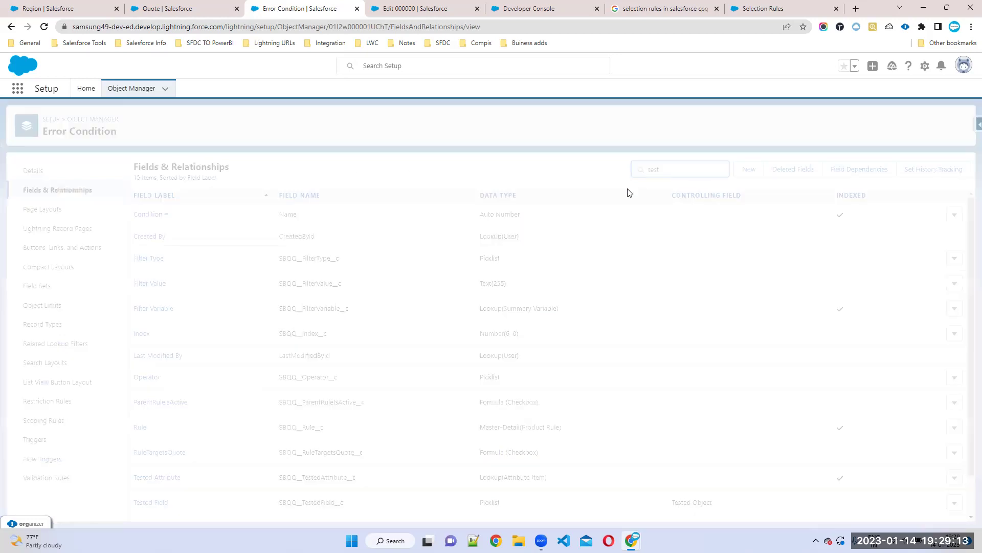
left_click(149, 240)
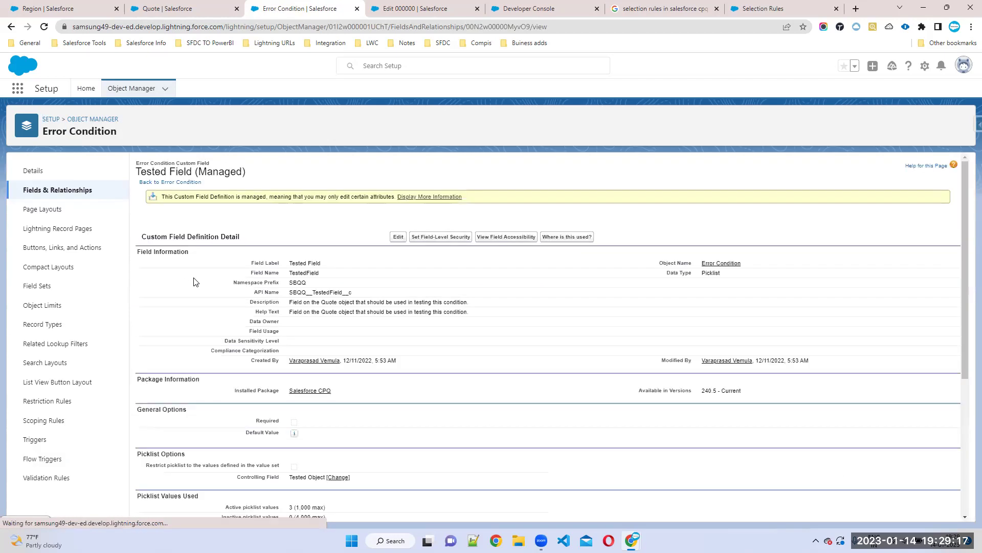
scroll(386, 307, "down", 5)
left_click_drag(238, 460, 203, 461)
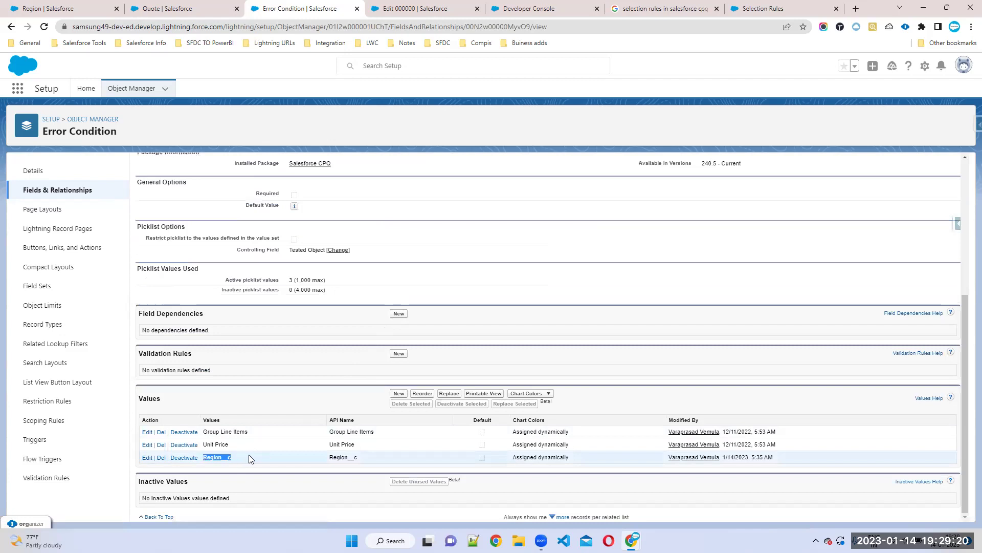
- Add SBQQ__ProductCode__c and SBQQ__Quantity__c on separate lines as new picklist values of Tested Field and save
left_click(399, 394)
left_click(179, 277)
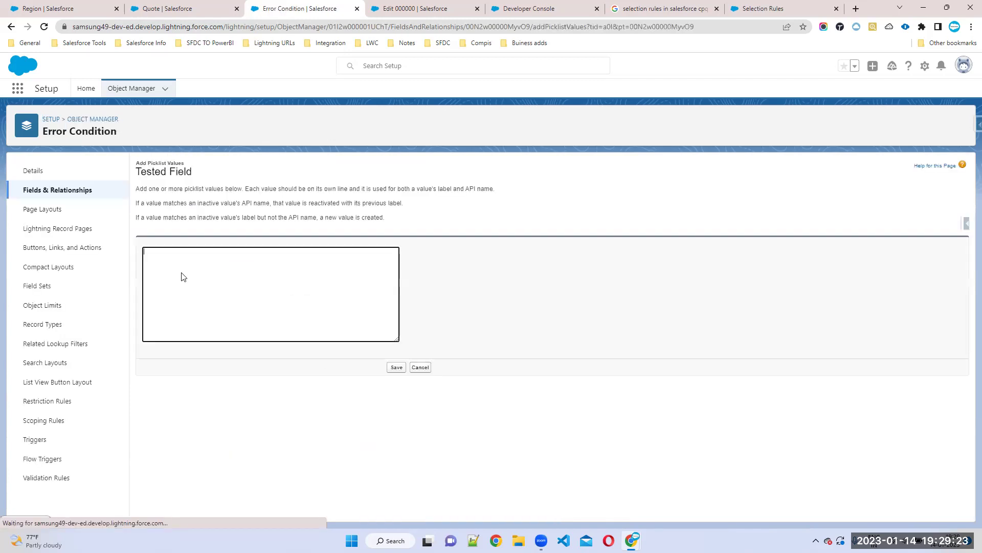
type("SBQQ__ProductCode__c.SBQQ__Quantity__c")
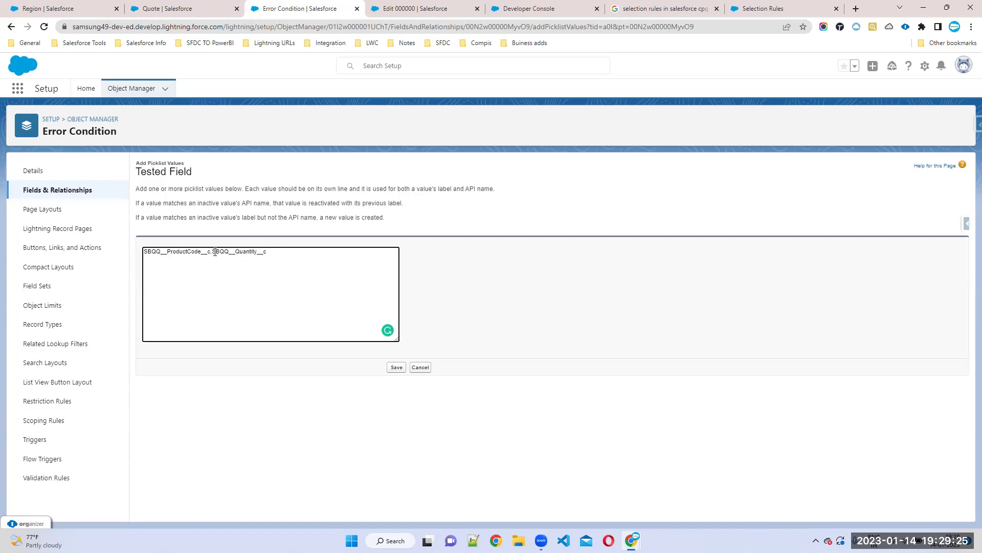
key("BackSpace")
key("Return")
left_click_drag(202, 261, 98, 243)
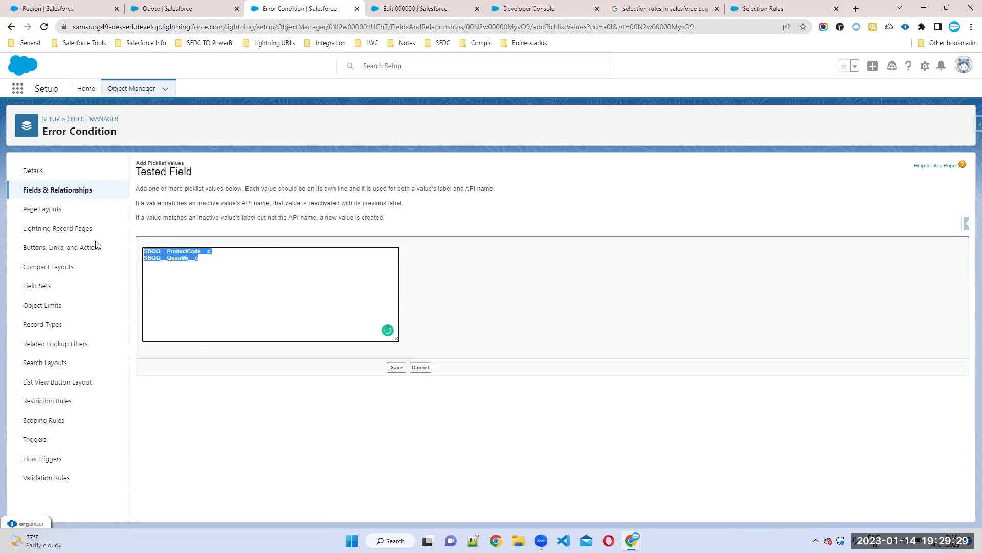
left_click(398, 369)
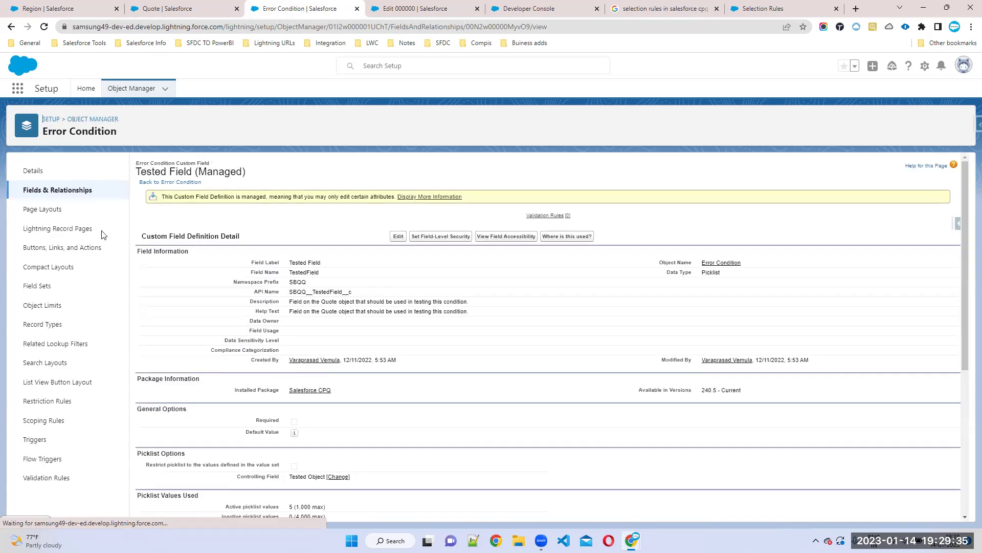
- Edit the Tested Object to Tested Field dependency and include SBQQ__ProductCode__c and SBQQ__Quantity__c for Product Option
left_click(65, 191)
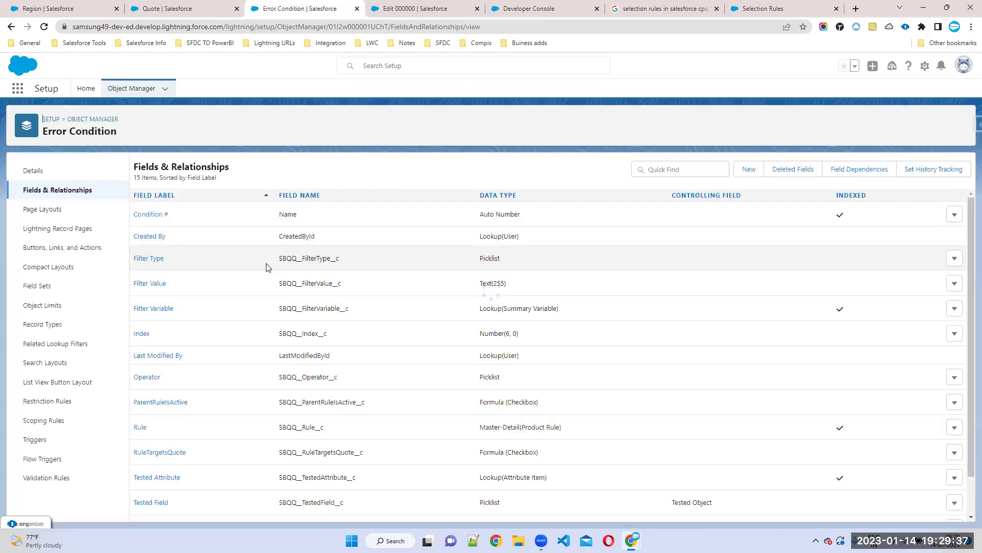
left_click(852, 174)
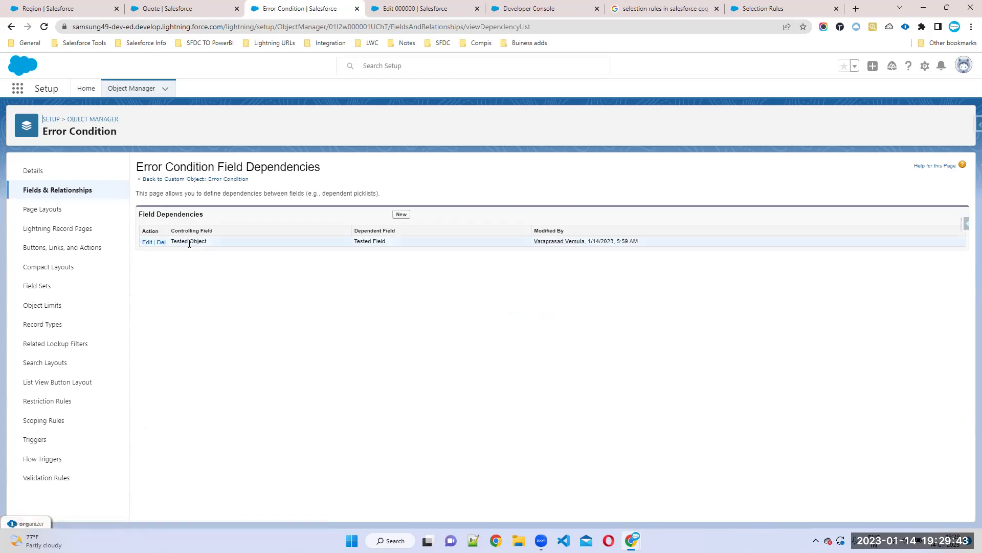
left_click(148, 243)
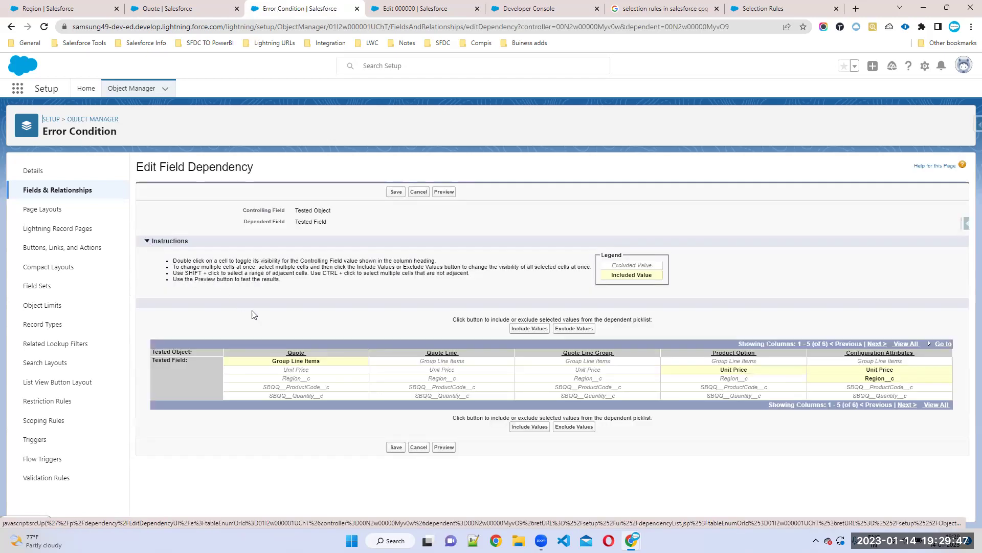
left_click(731, 388)
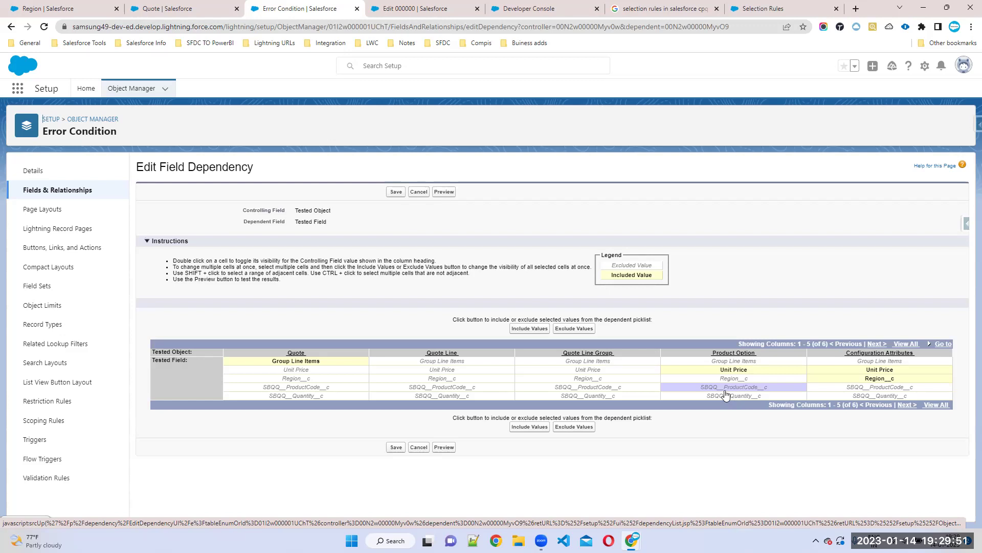
left_click(725, 394, "shift")
left_click(528, 428)
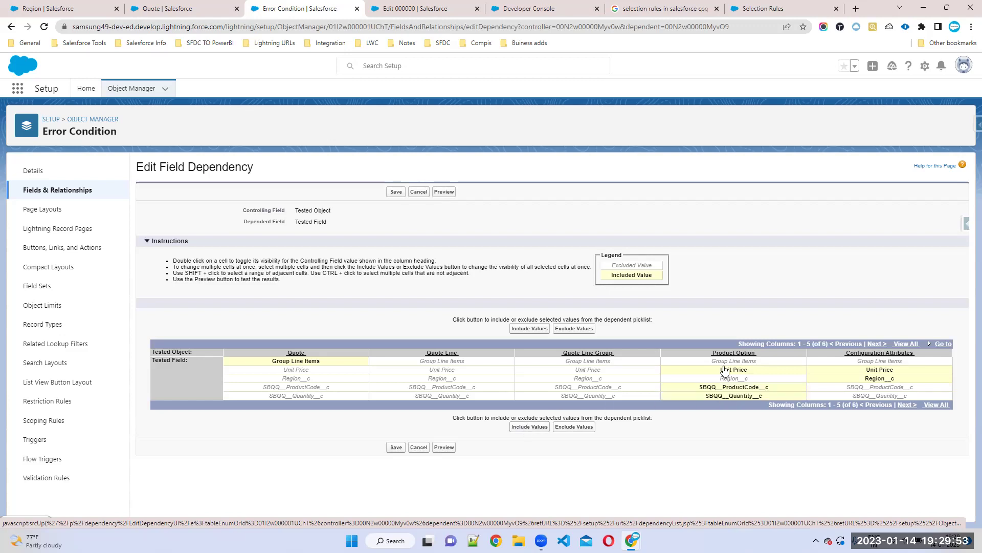
- Include all Tested Field values for Configuration Attributes and save the field dependency despite controlling values without dependent values
left_click(706, 354)
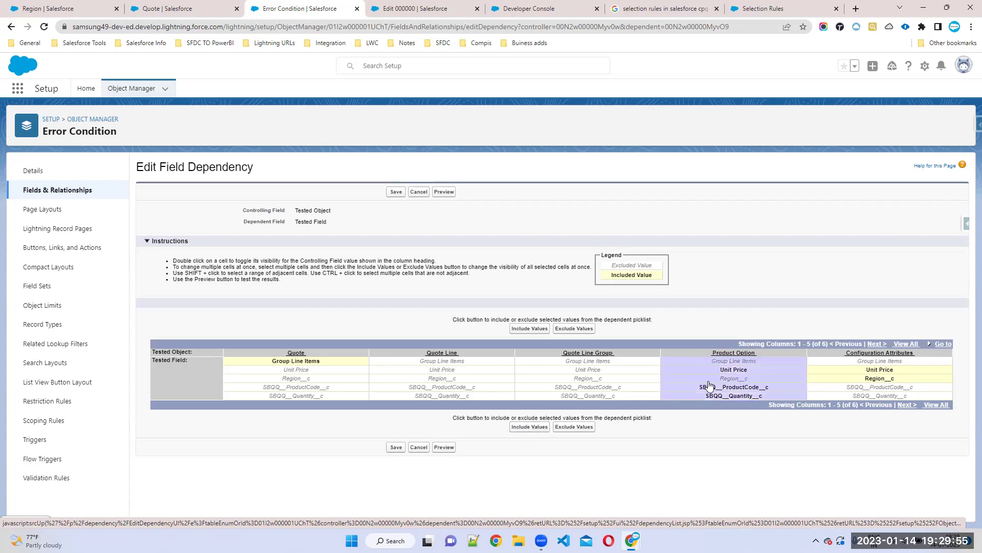
left_click(543, 5)
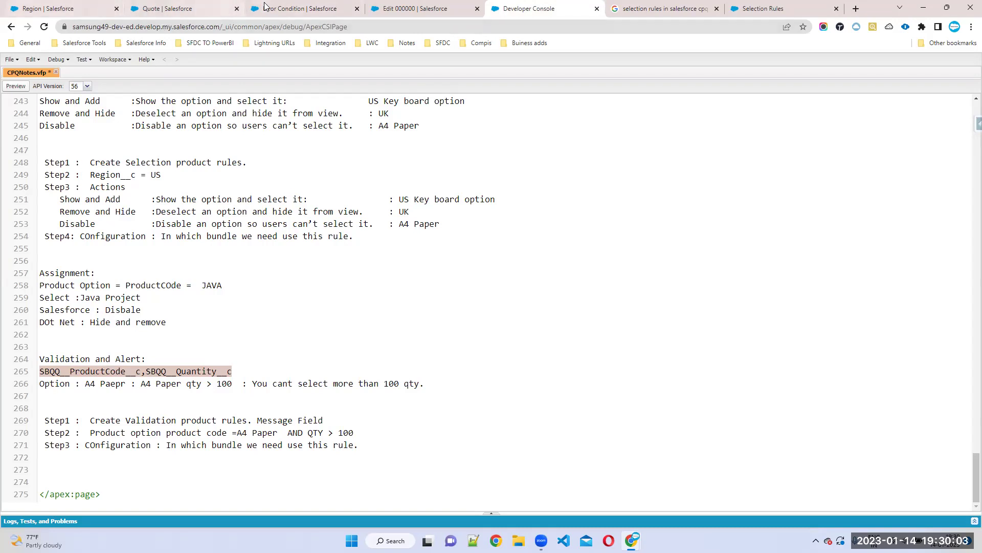
left_click(278, 9)
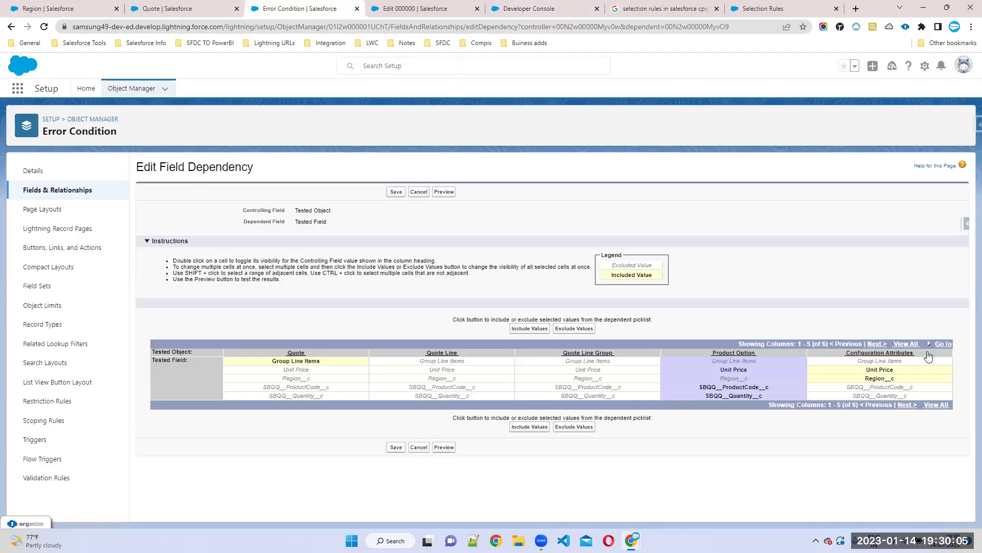
left_click(851, 354)
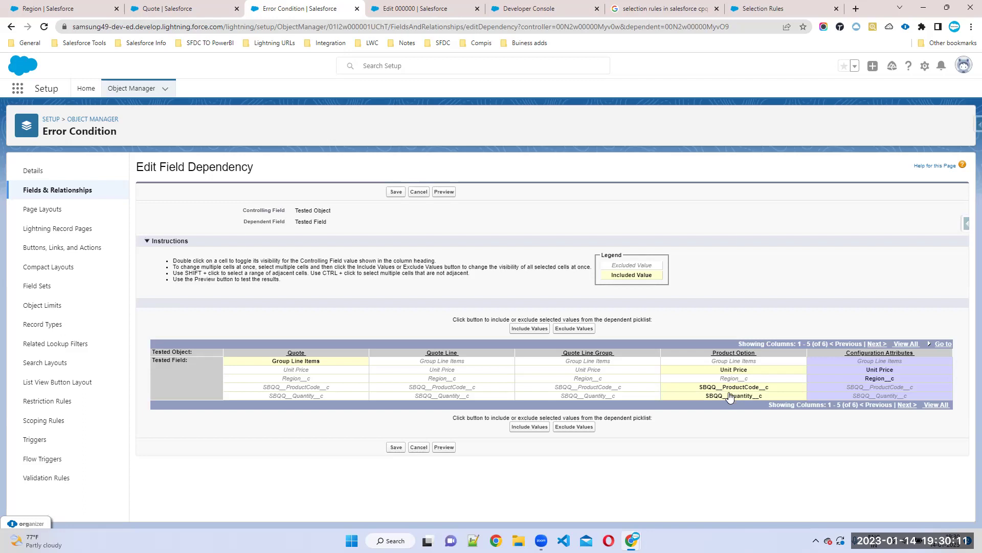
left_click(525, 428)
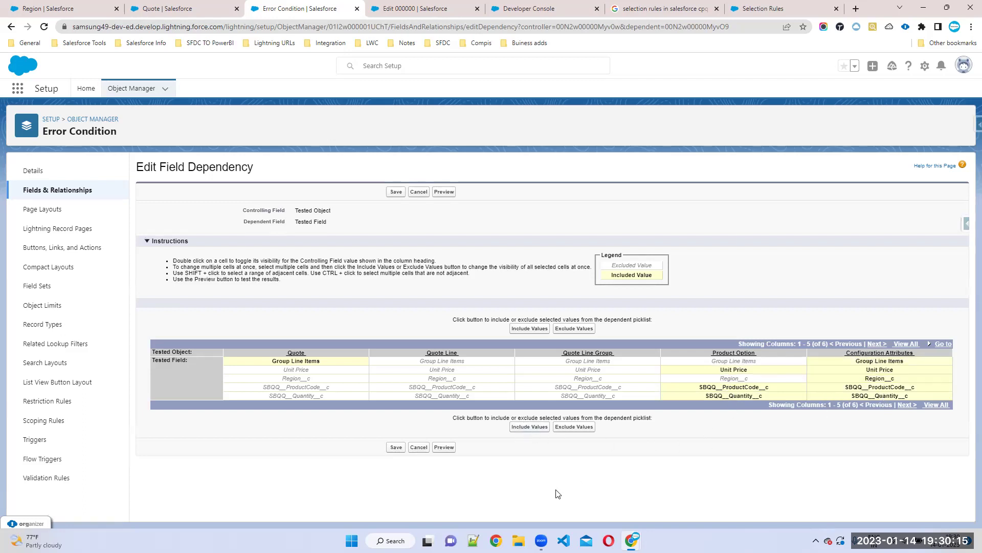
left_click(396, 447)
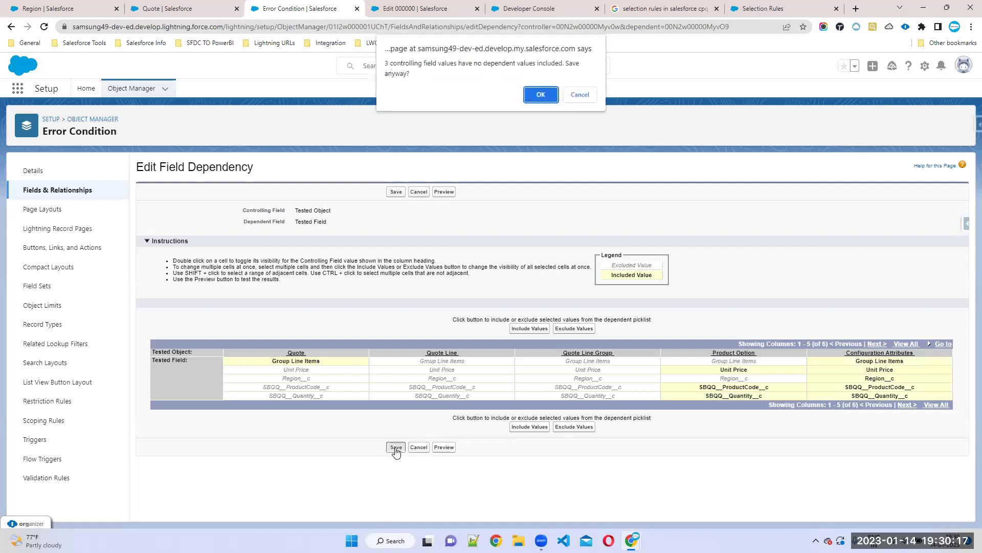
left_click(537, 100)
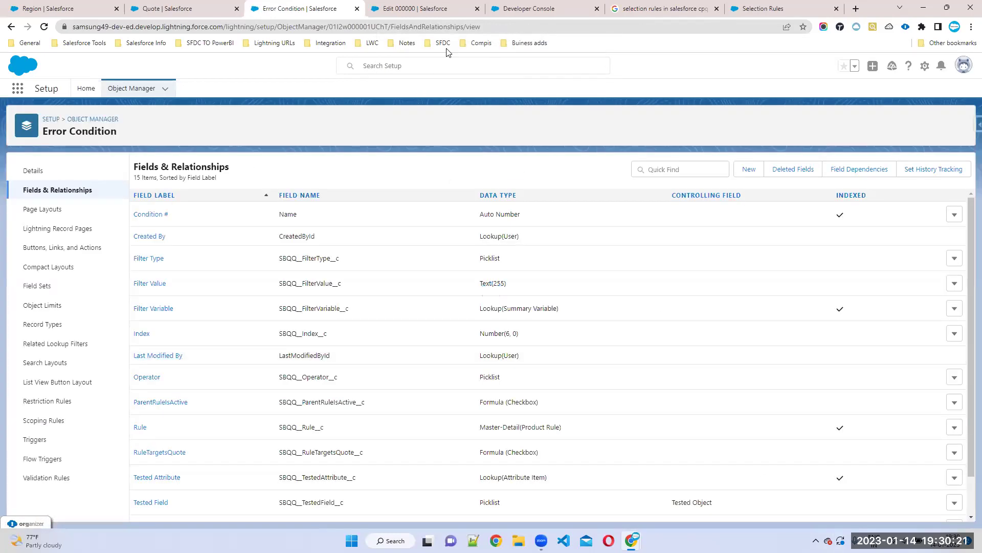
- Start a new product rule in Salesforce CPQ with "Paper QTY should not be more than 100" as both its name and message
left_click(73, 10)
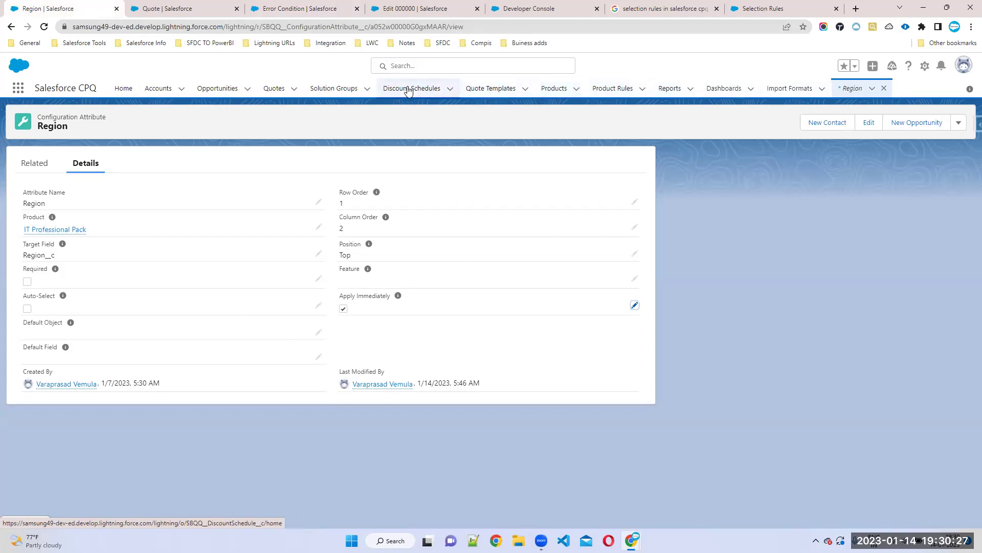
left_click(594, 91)
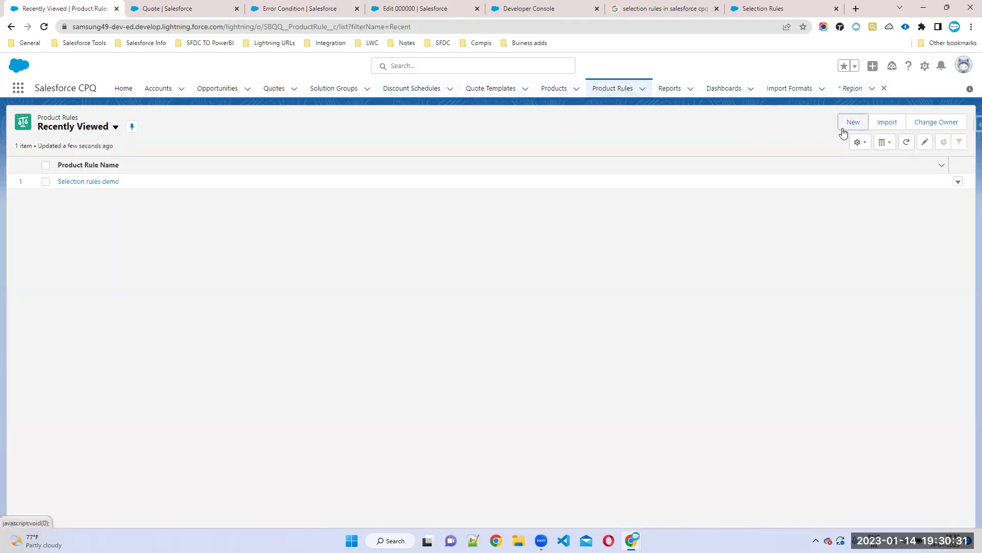
left_click(853, 123)
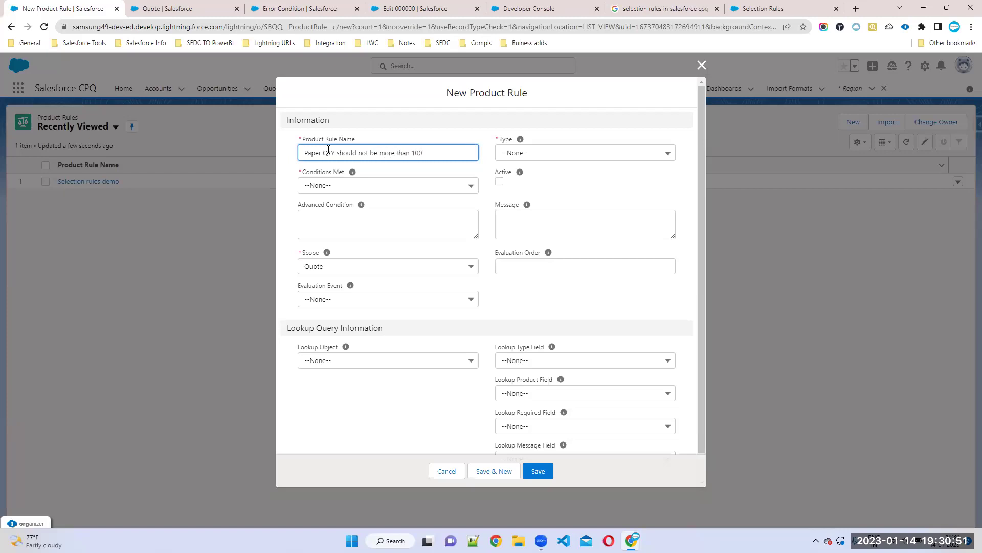
triple_click(445, 155)
key("ctrl+c")
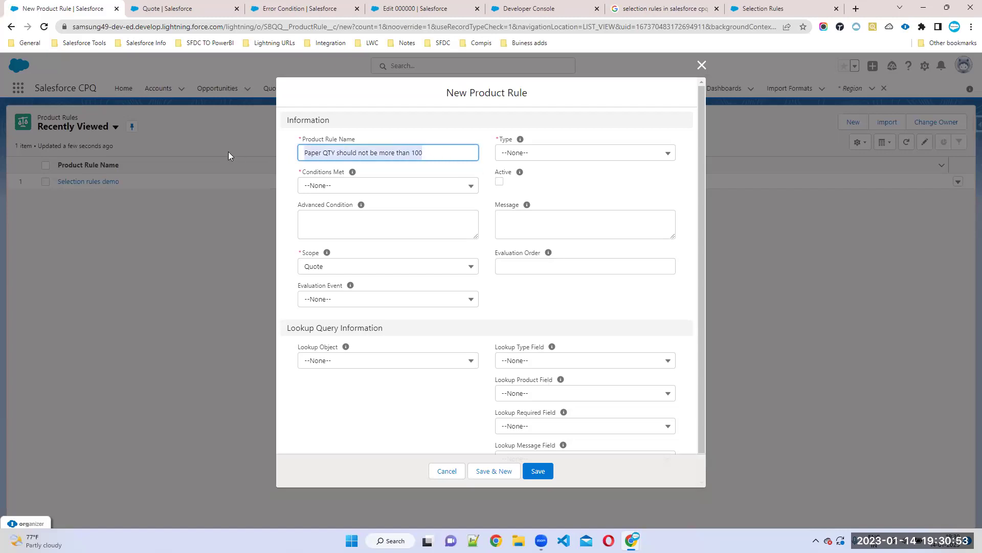
left_click(528, 228)
key("ctrl+v")
- Set the rule's Conditions Met to All and its Type to Validation, and make it active
left_click(381, 189)
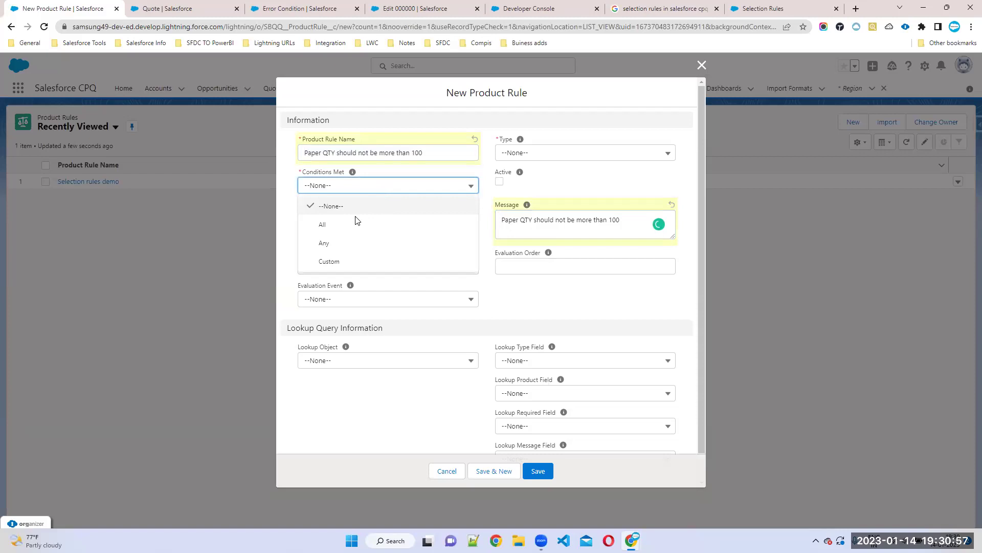
left_click(321, 221)
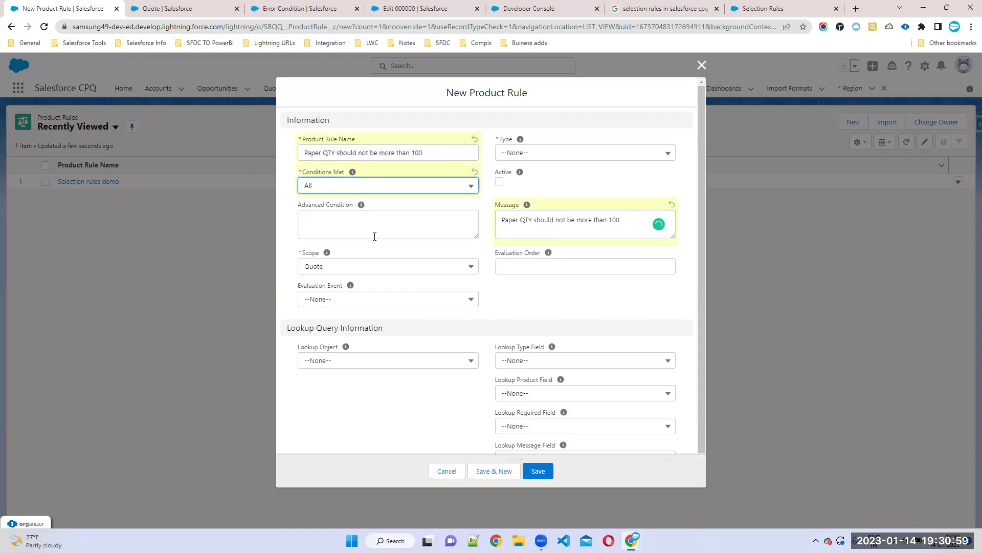
left_click(508, 154)
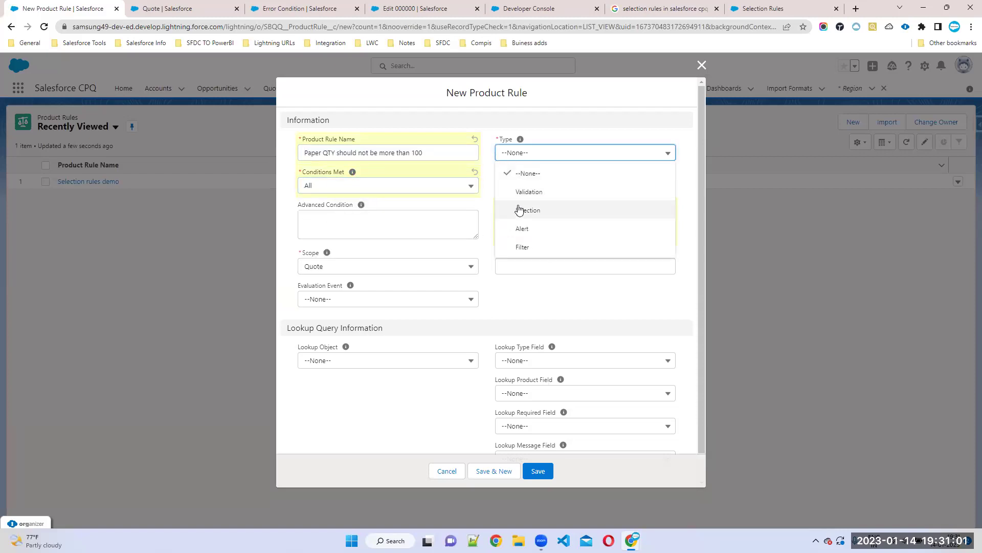
left_click(522, 191)
left_click(501, 182)
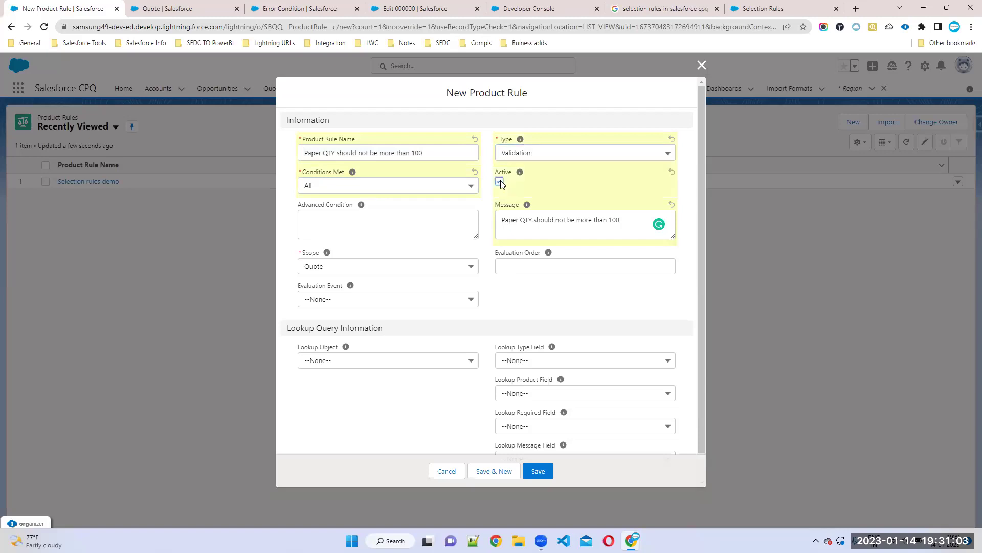
- Set the rule's Scope to Product, Evaluation Order to 20 and Evaluation Event to Always, and save it
left_click(366, 267)
left_click(330, 324)
left_click(559, 264)
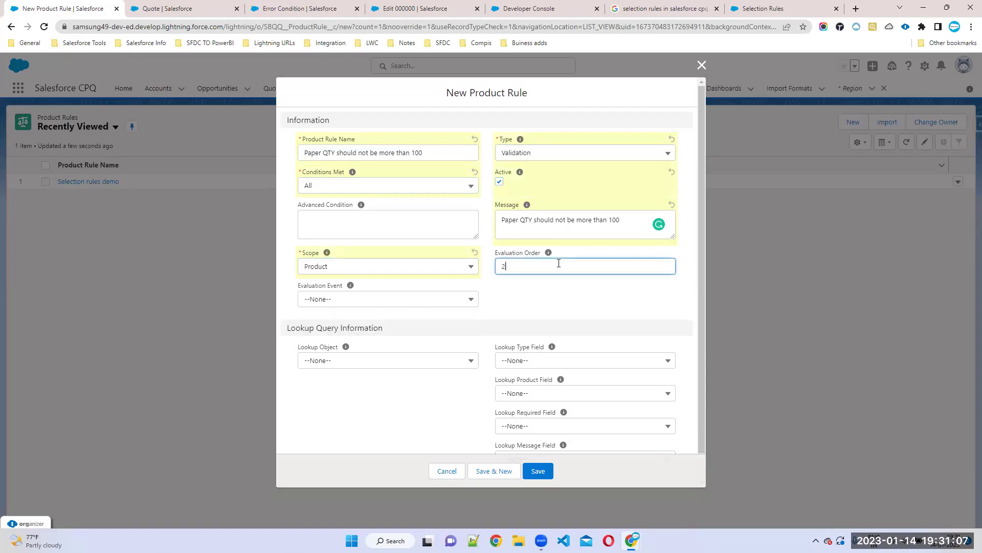
left_click(435, 301)
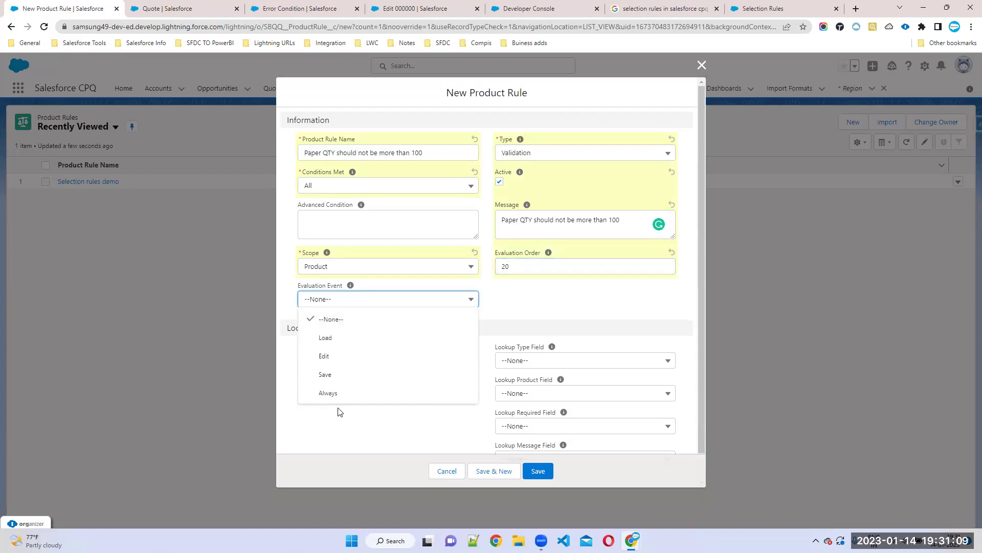
left_click(324, 389)
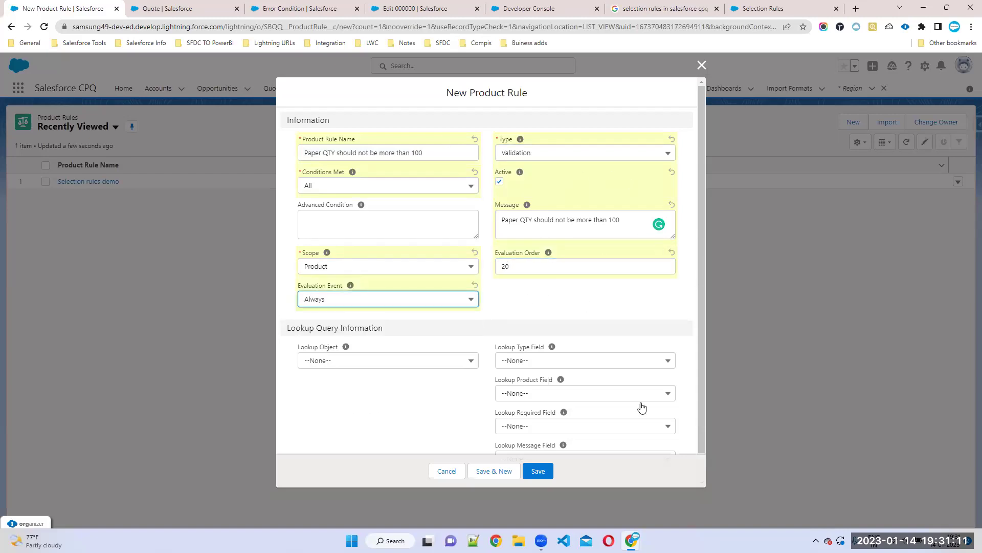
left_click(546, 471)
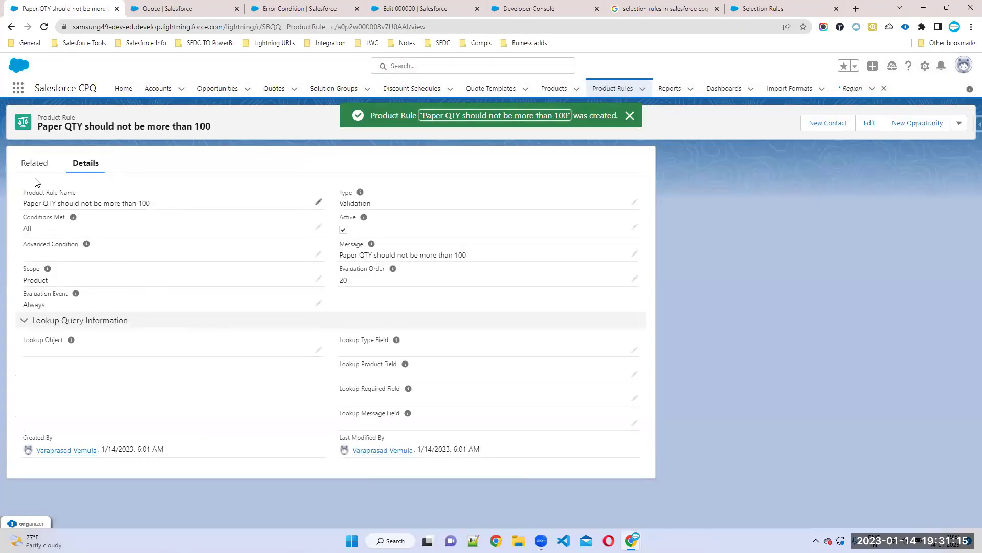
- Start an error condition for the rule with Product Option as Tested Object and SBQQ__ProductCode__c as Tested Field
left_click(29, 164)
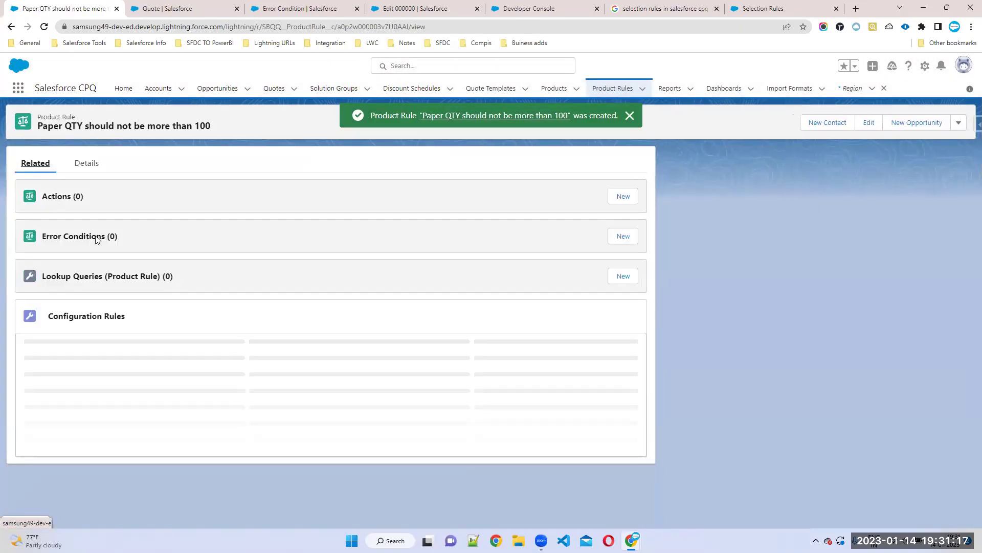
left_click(623, 237)
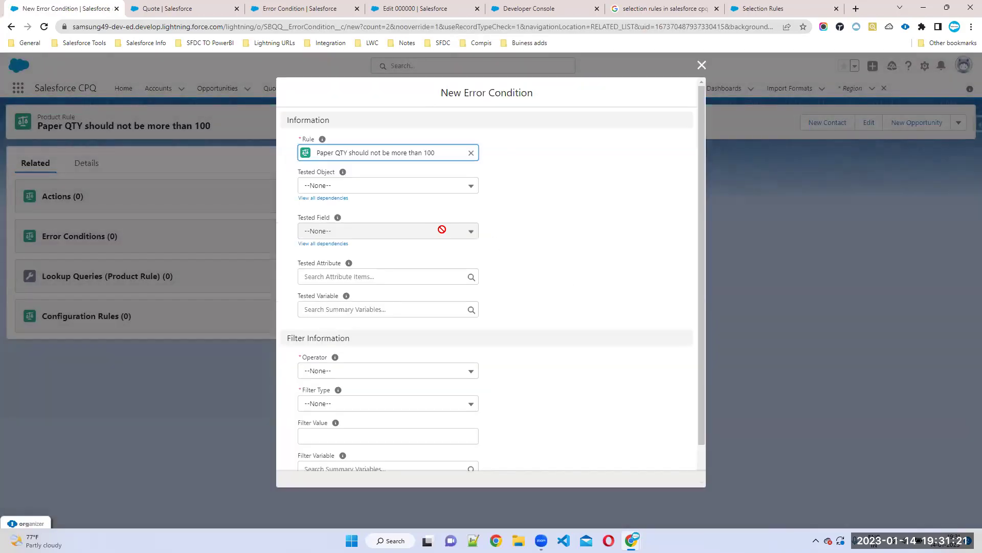
left_click(347, 188)
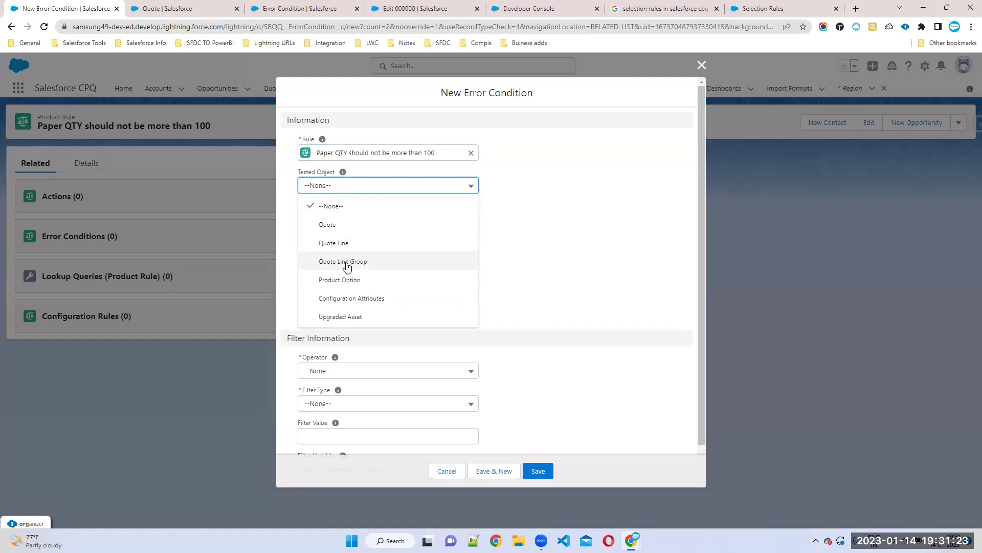
left_click(388, 283)
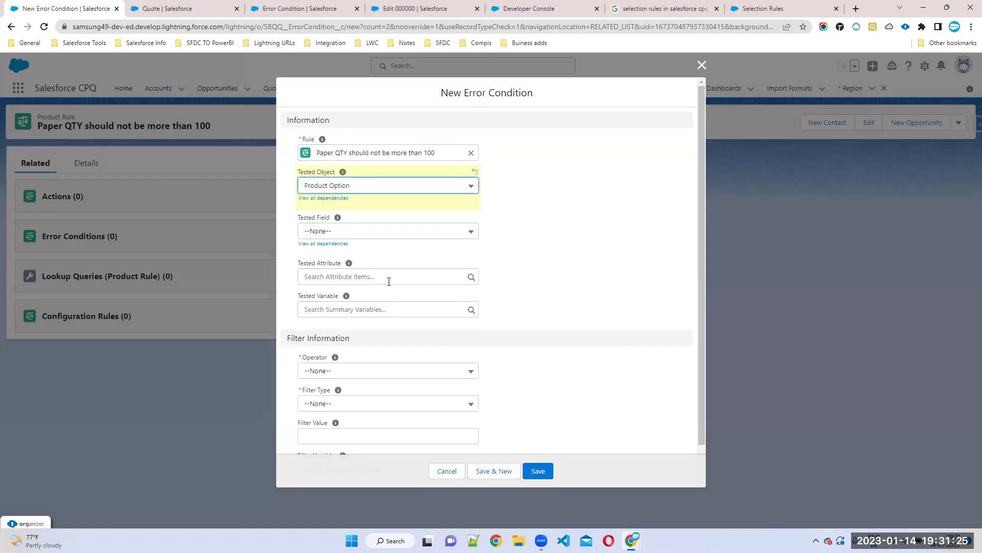
left_click(329, 230)
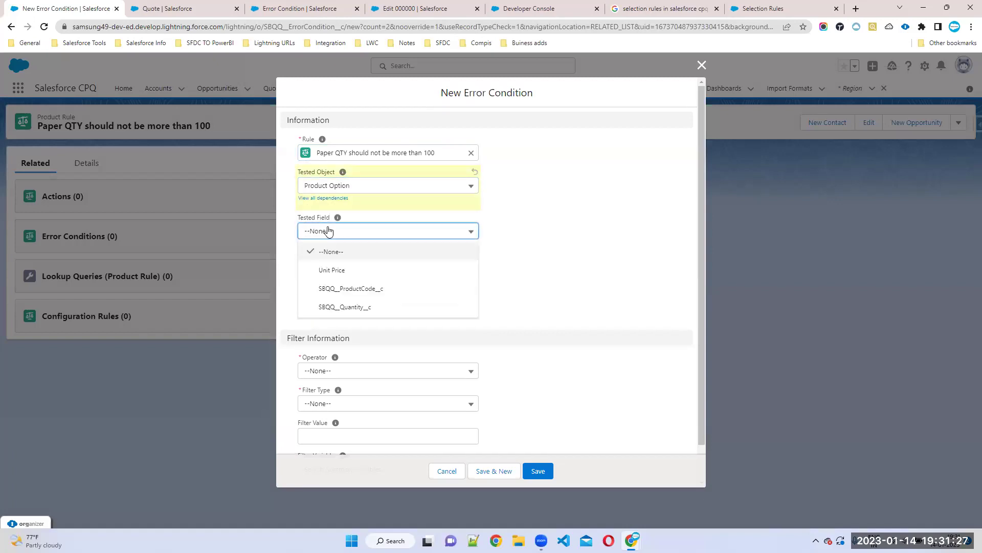
left_click(340, 290)
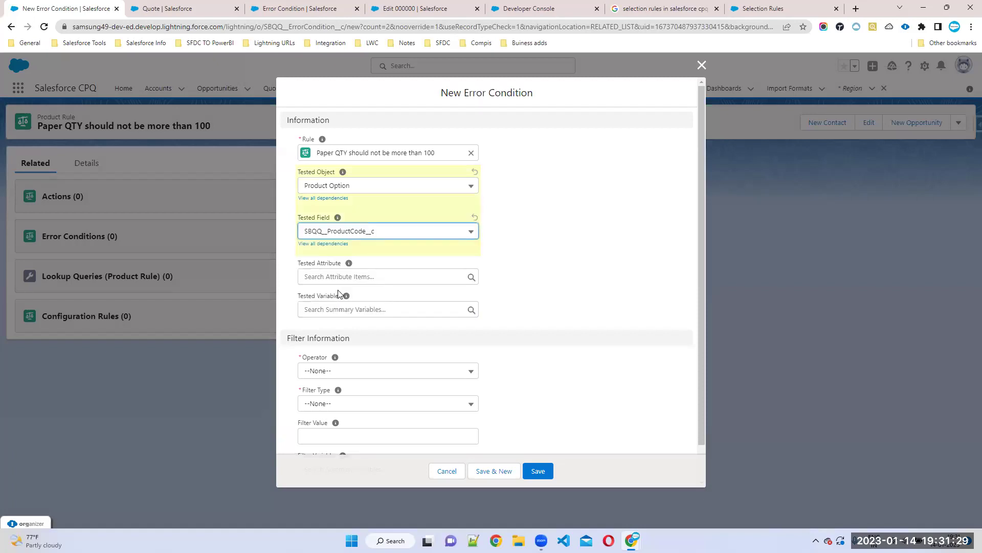
- Set the error condition's Operator to equals and its Filter Type to Value
left_click(328, 370)
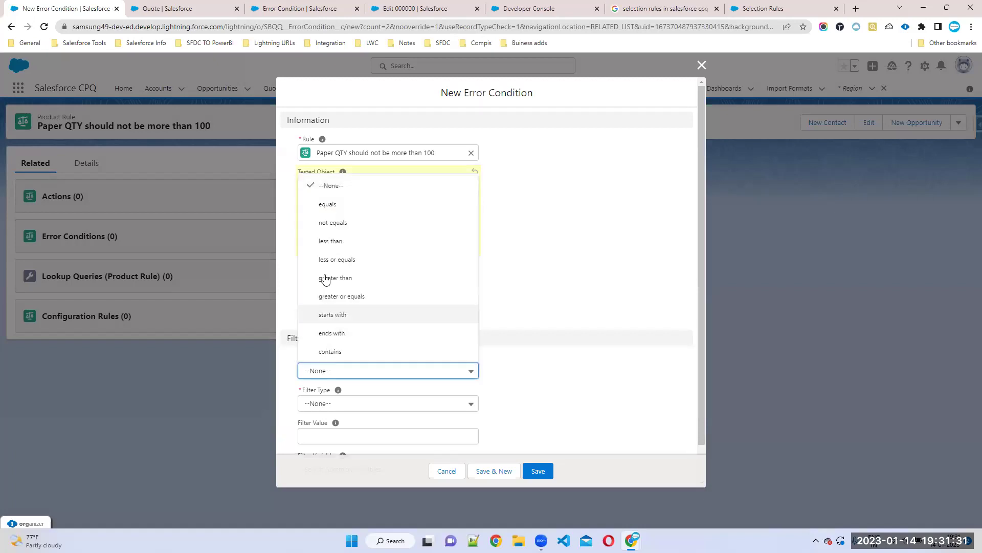
left_click(327, 205)
left_click(329, 404)
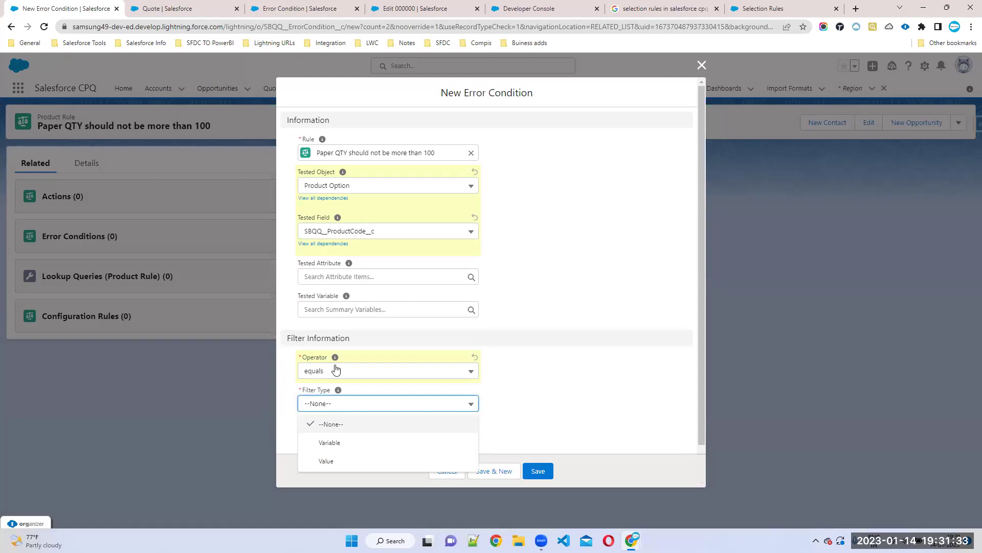
left_click(335, 460)
scroll(397, 346, "down", 1)
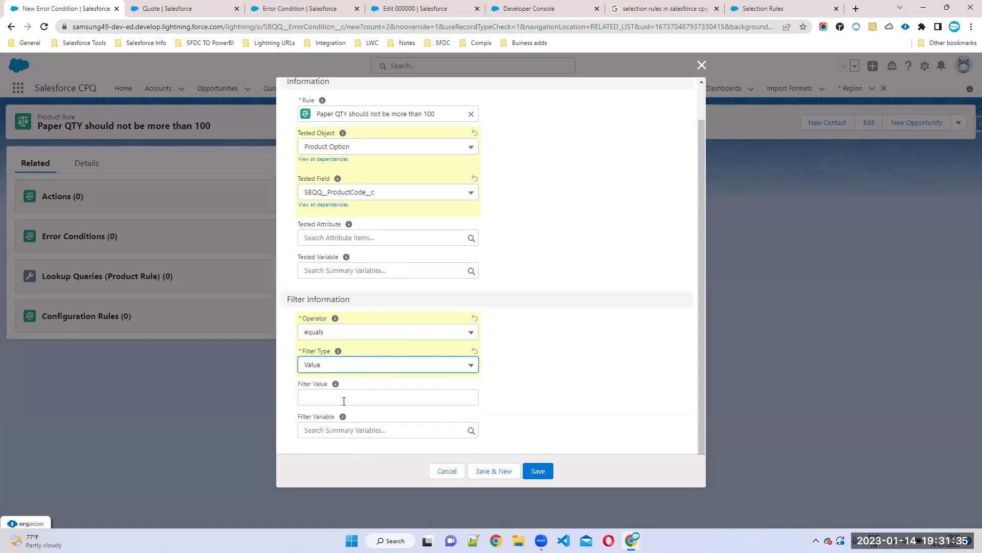
- Search for the A4 Paper product in the other Salesforce window, open its record and copy its product code
left_click(198, 11)
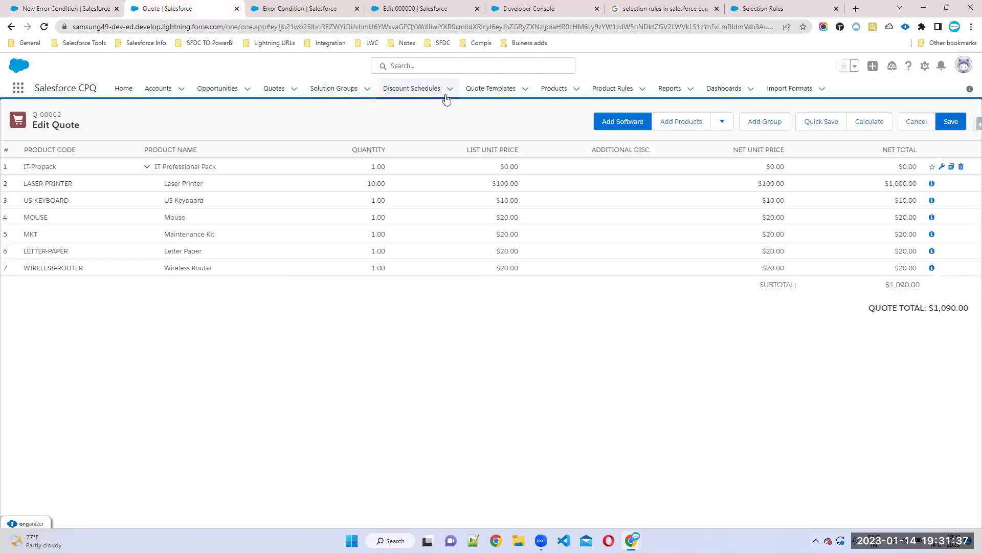
left_click(429, 65)
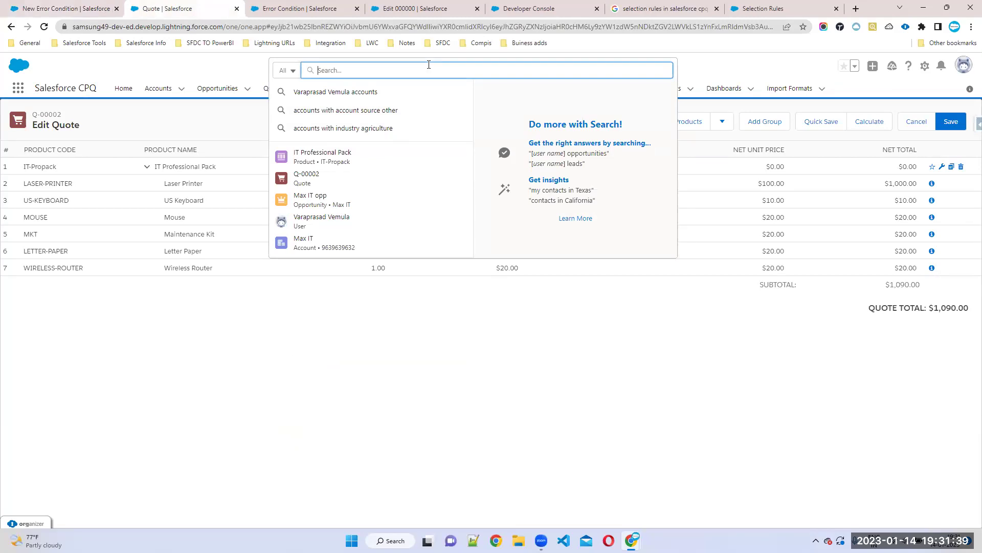
type("A4 Paer")
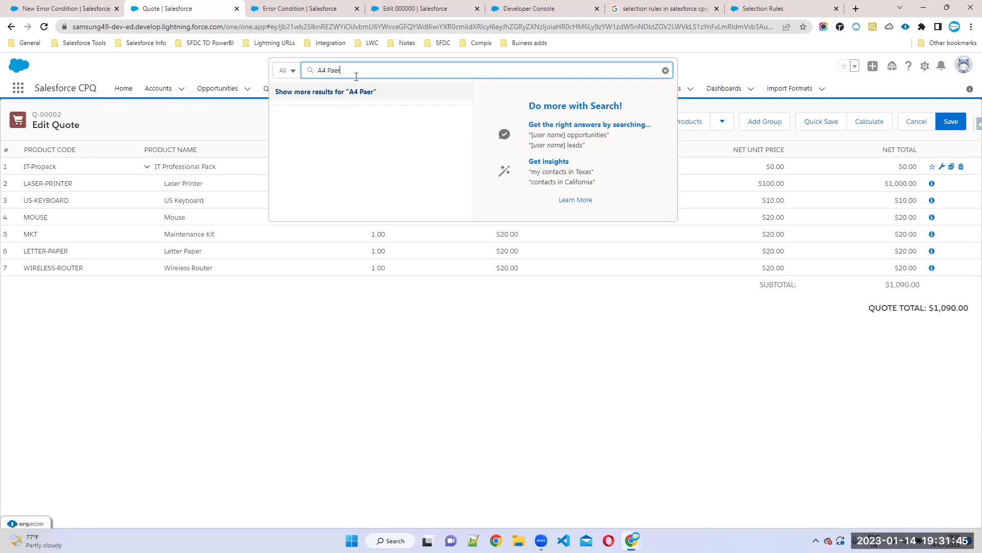
key("BackSpace")
key("BackSpace")
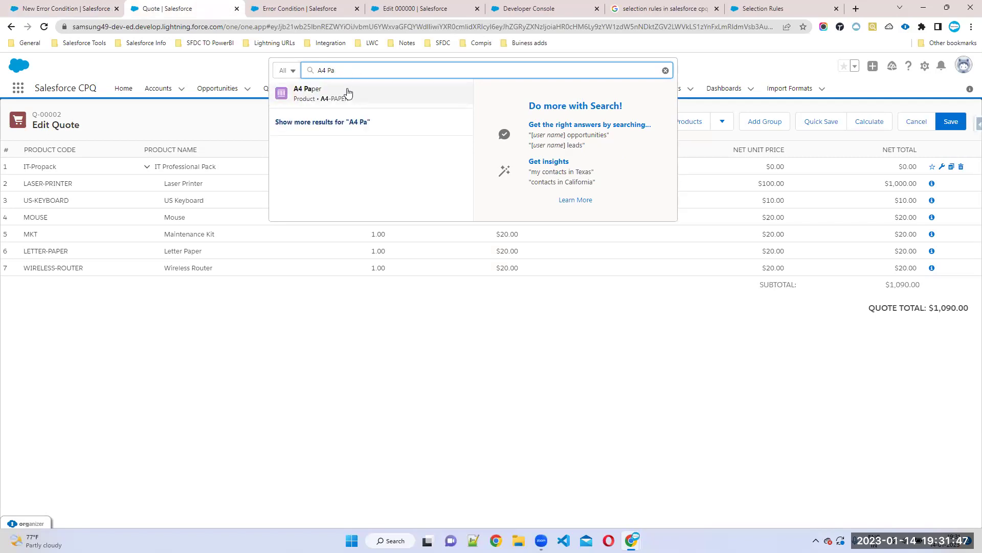
left_click(329, 97)
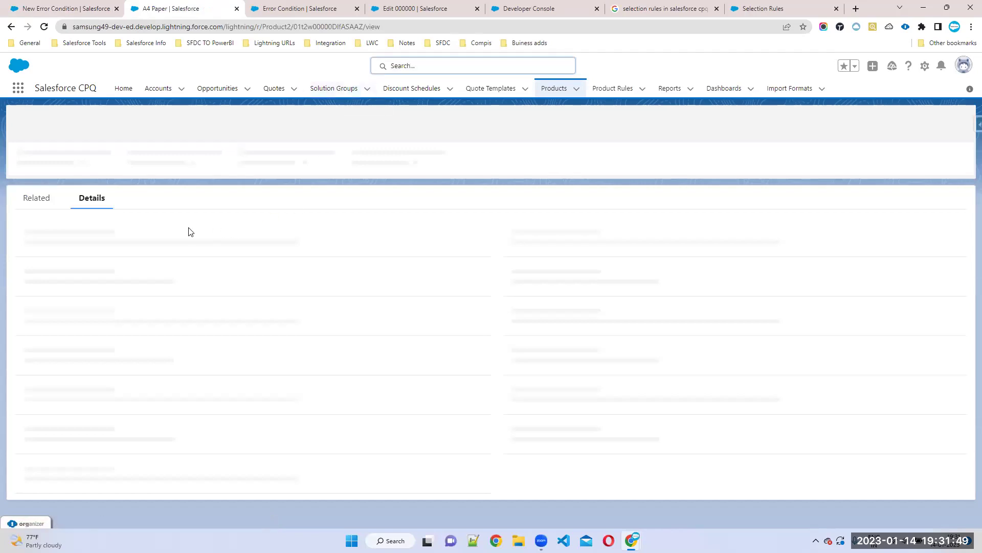
left_click_drag(77, 267, 26, 265)
key("ctrl+c")
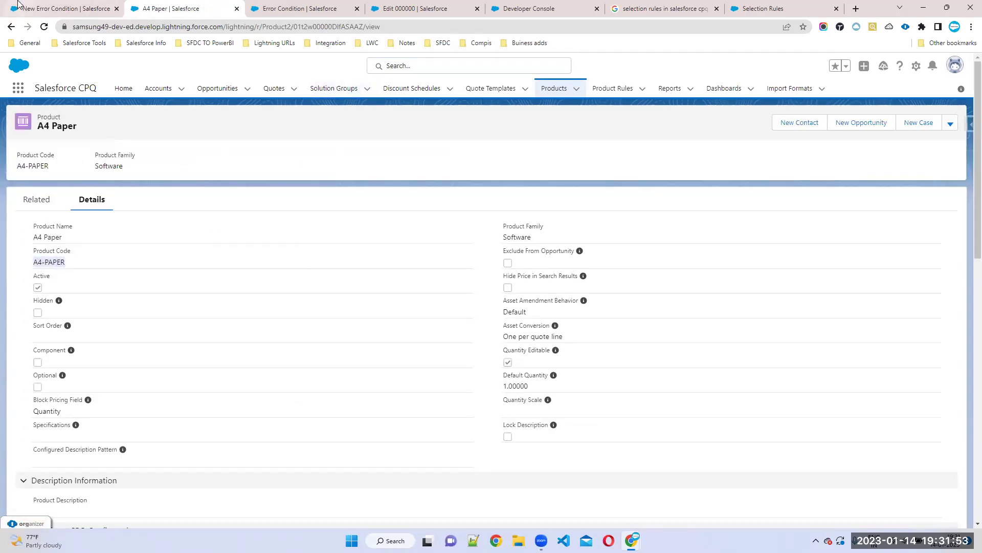
- Enter A4-PAPER as the error condition's Filter Value, save it and start another error condition
left_click(41, 8)
key("ctrl+v")
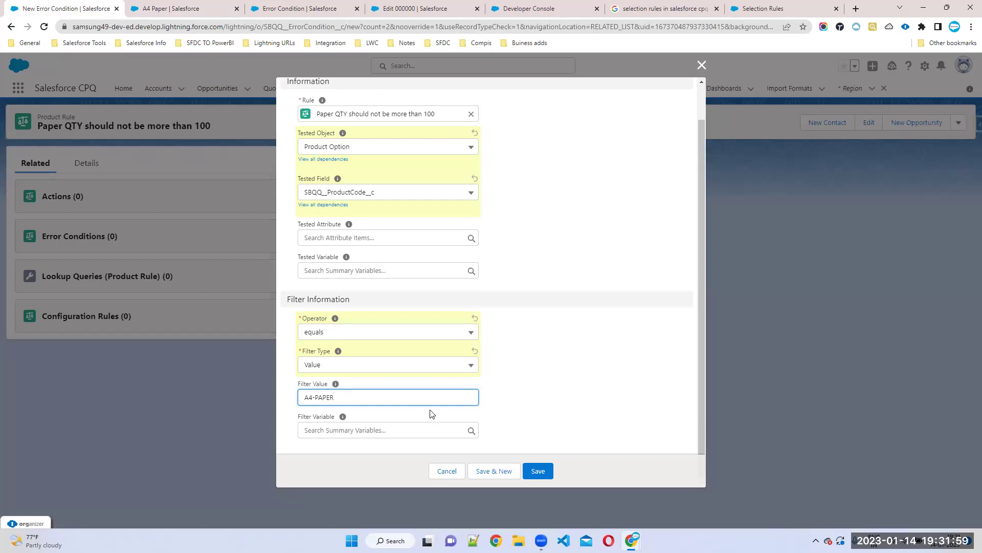
left_click(491, 469)
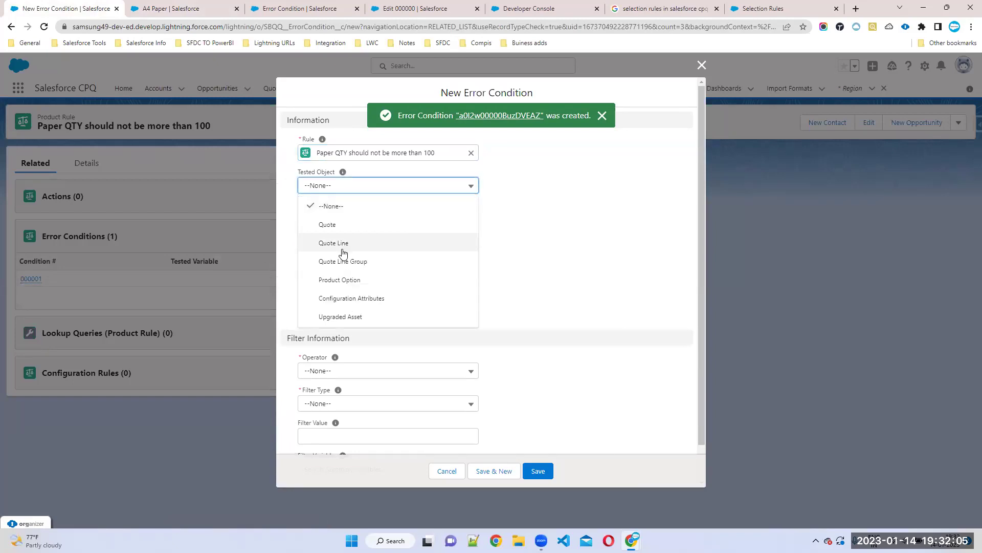
- Set the second error condition's Tested Object to Product Option, Tested Field to SBQQ__Quantity__c and Operator to greater than
left_click(337, 279)
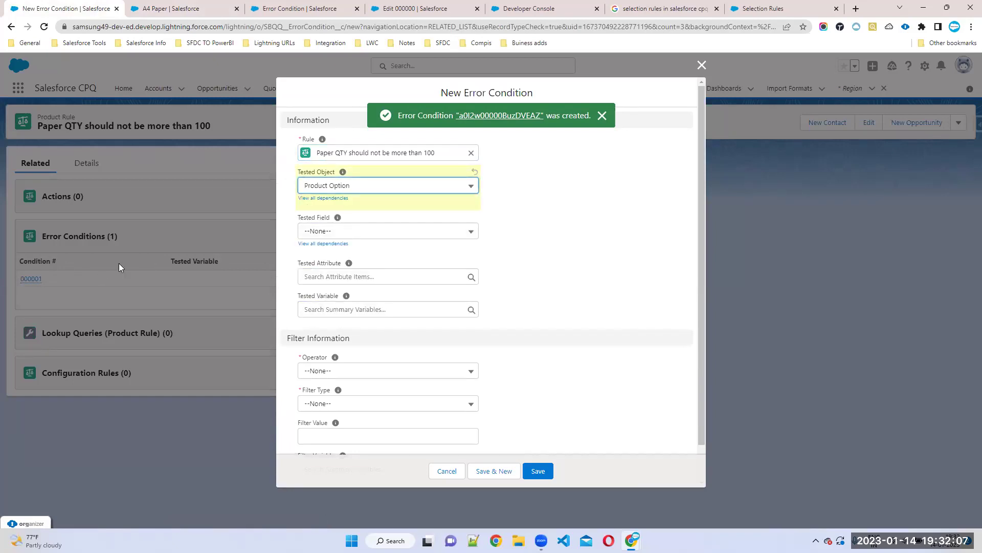
left_click(358, 229)
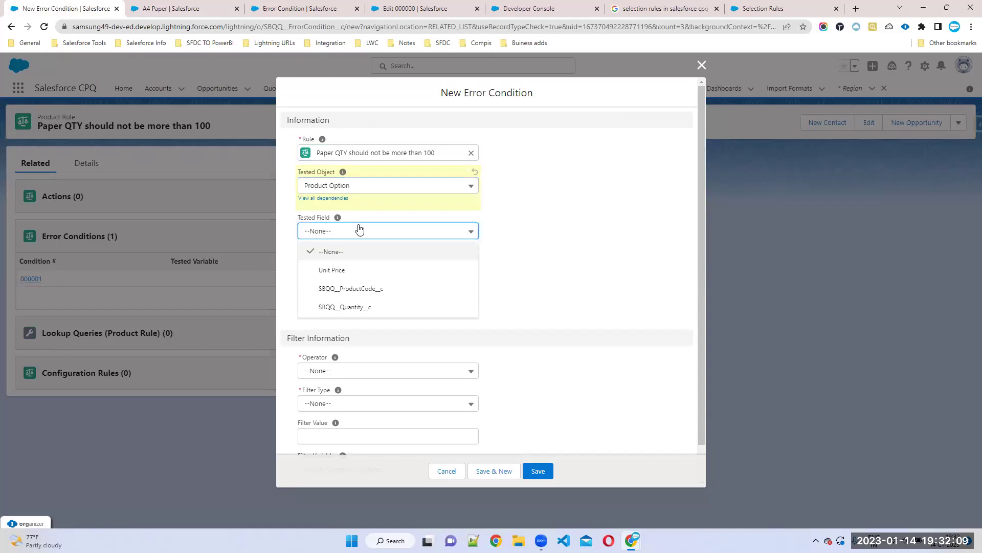
left_click(357, 306)
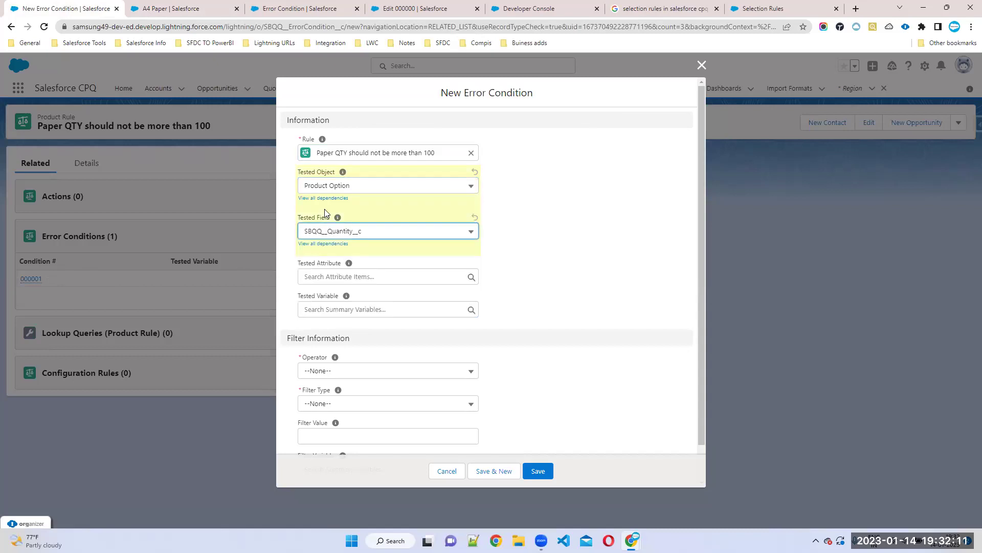
mouse_move(338, 392)
scroll(337, 392, "down", 1)
left_click(351, 333)
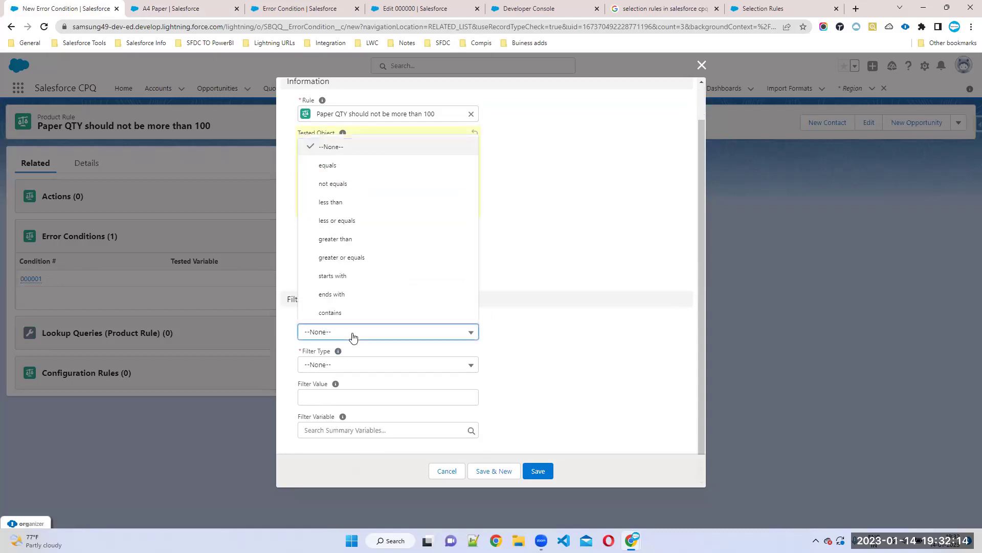
left_click(346, 243)
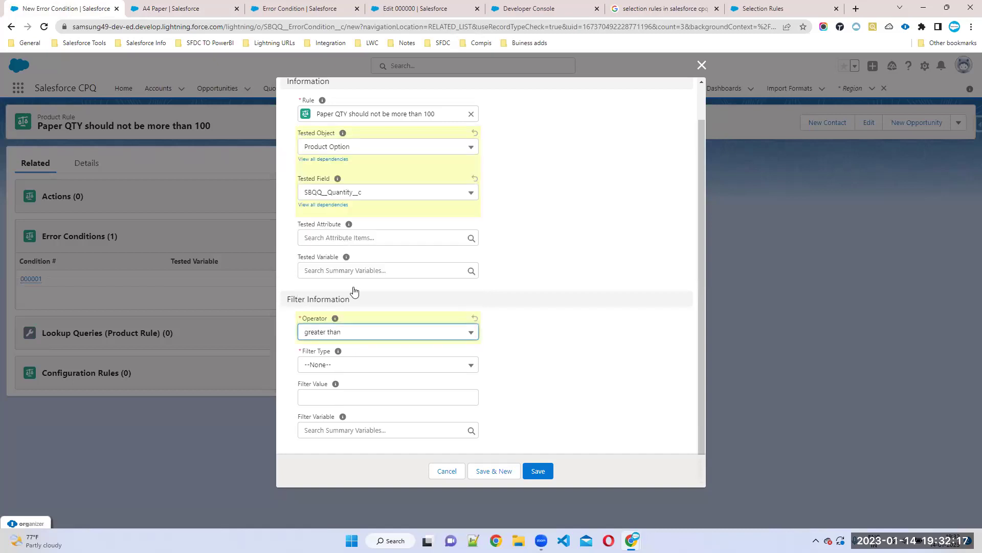
- Set the second error condition's Filter Type to Value and Filter Value to 100, and save it
left_click(345, 369)
left_click(340, 421)
left_click(343, 399)
type("100")
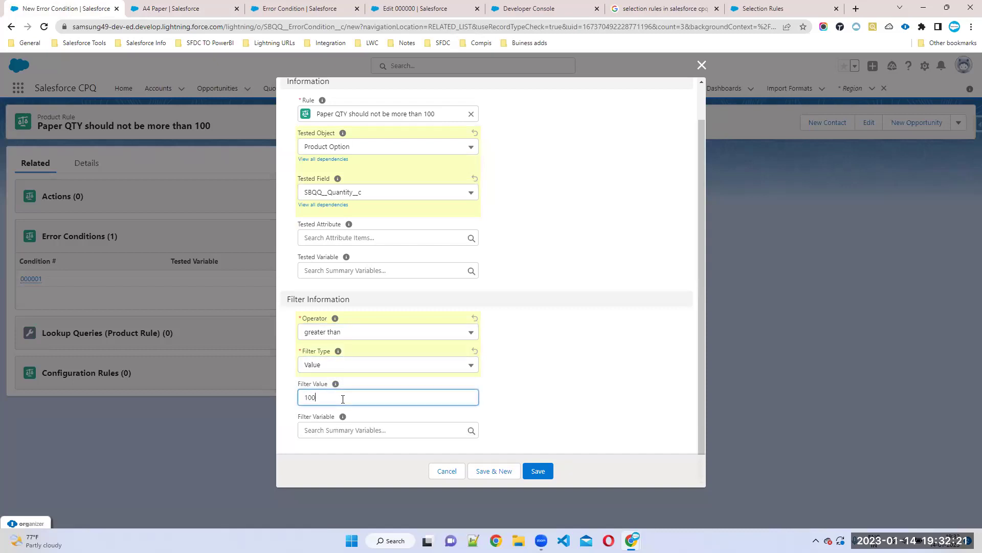
left_click(537, 472)
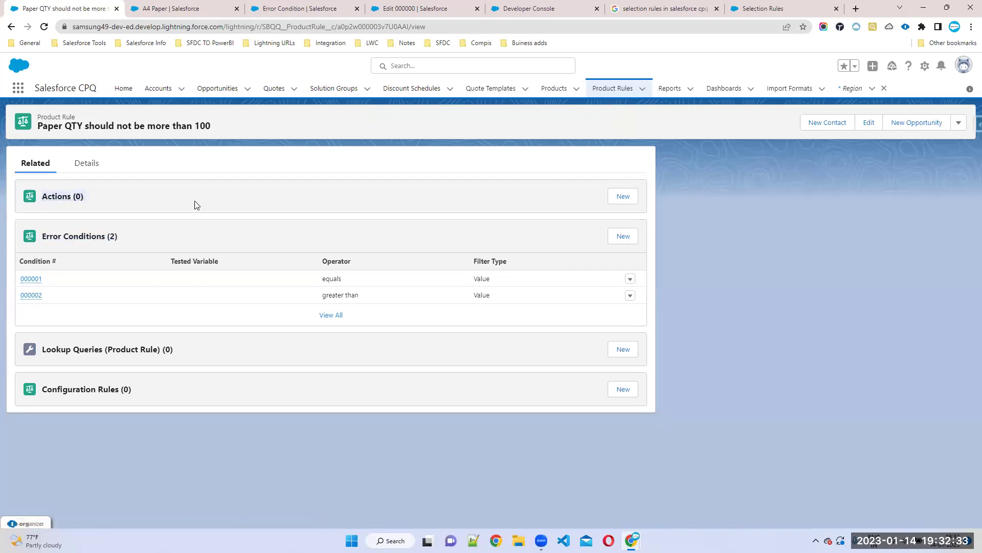
- Add an active configuration rule linking the IT Professional Pack product to the product rule, and save it
left_click_drag(186, 351, 72, 351)
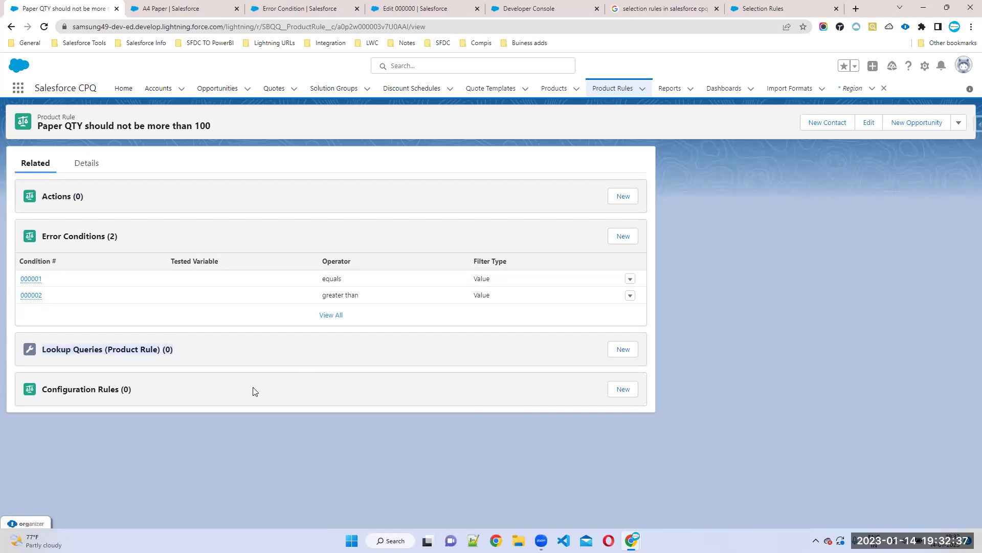
left_click(623, 389)
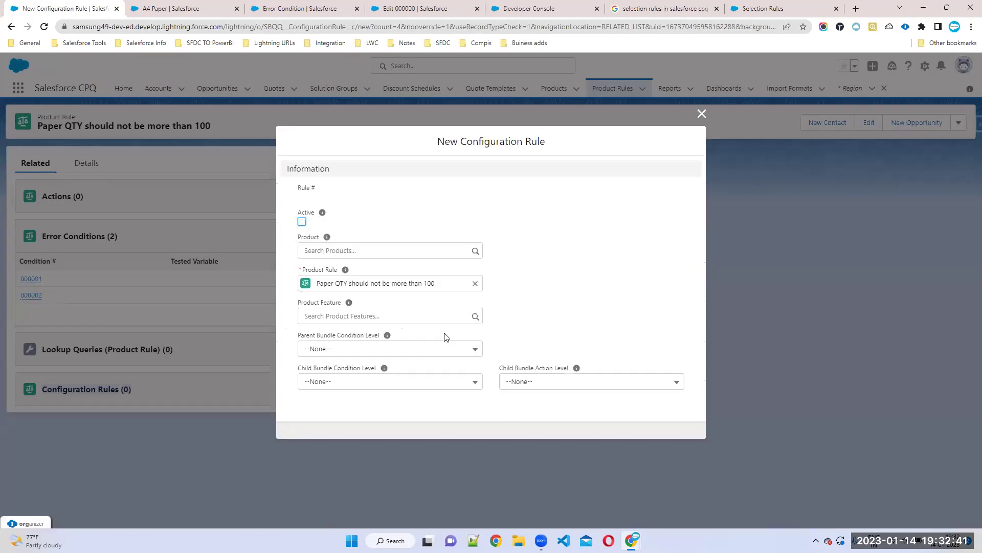
left_click(301, 221)
left_click(337, 249)
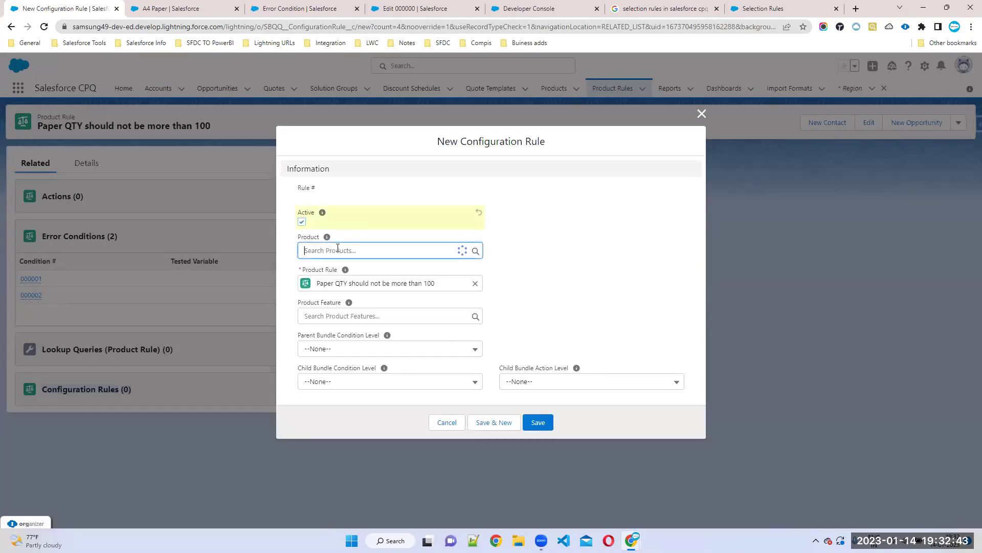
type("IT")
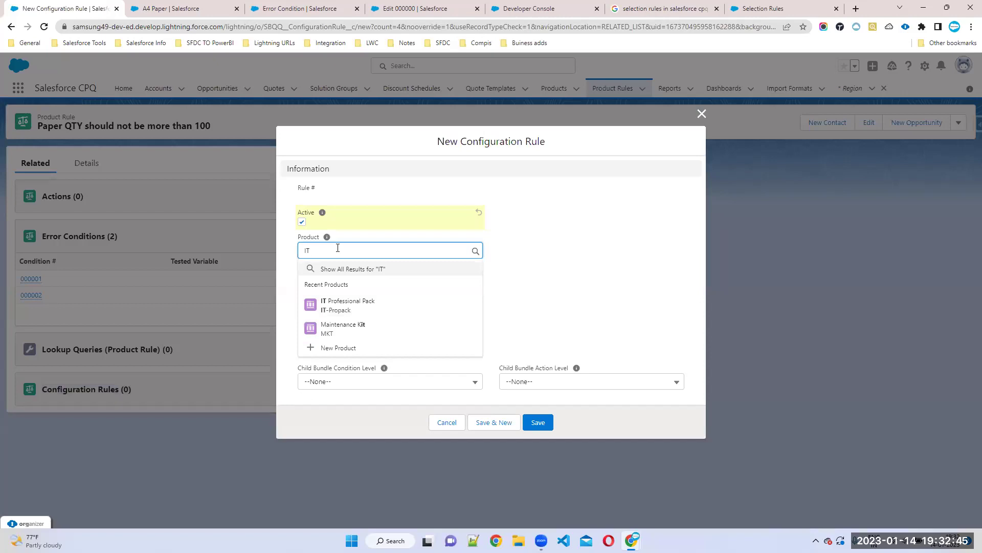
left_click(357, 305)
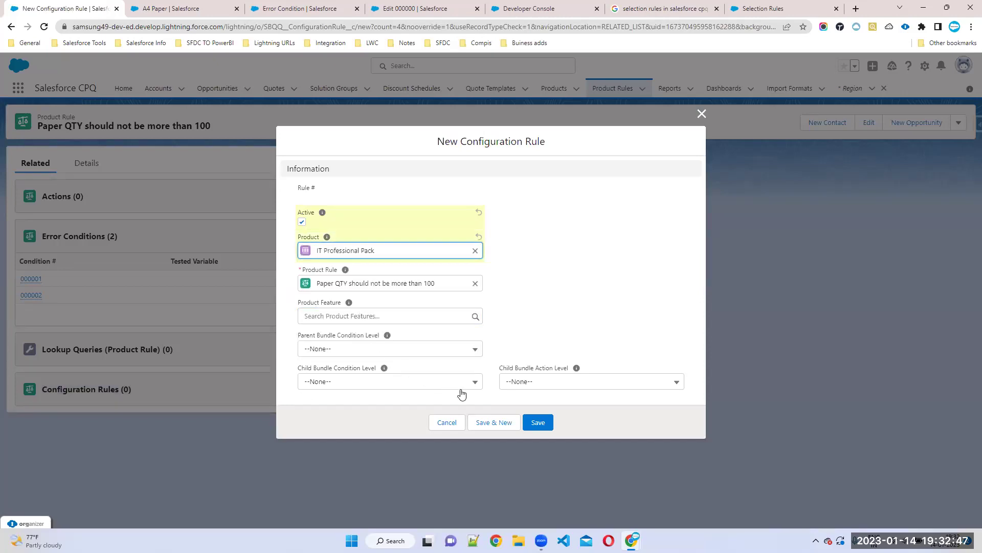
left_click(538, 422)
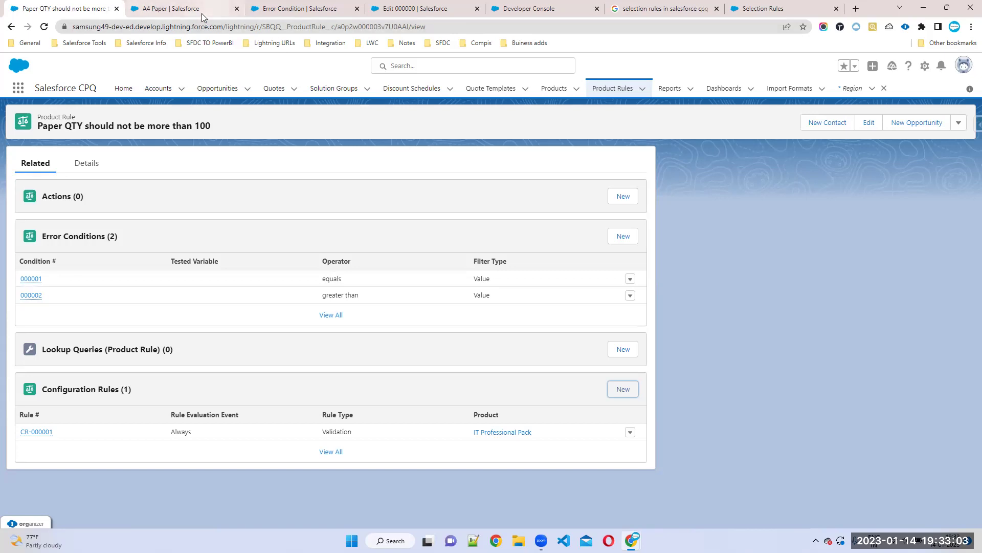
- Open the first recently viewed quote for line editing and bring up its product selection
left_click(266, 93)
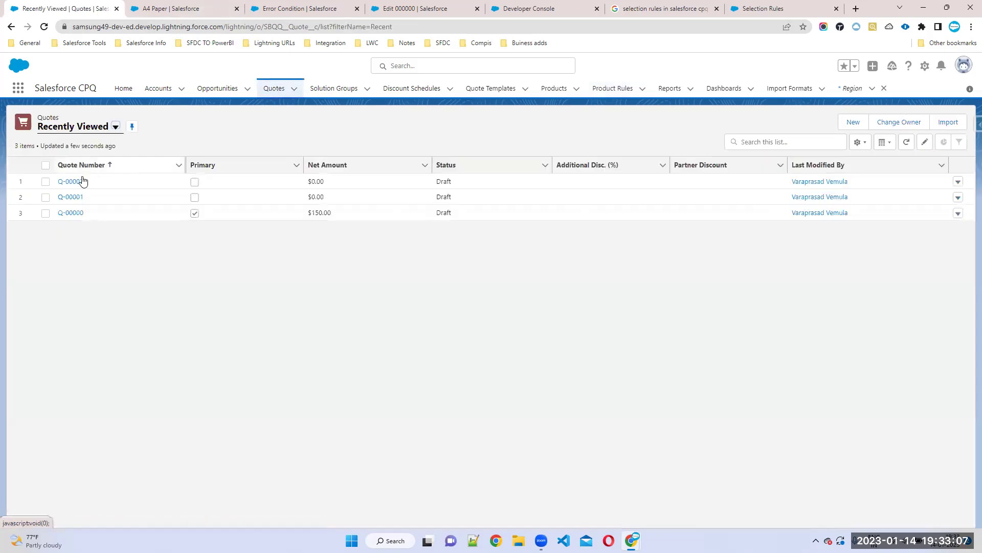
left_click(81, 180)
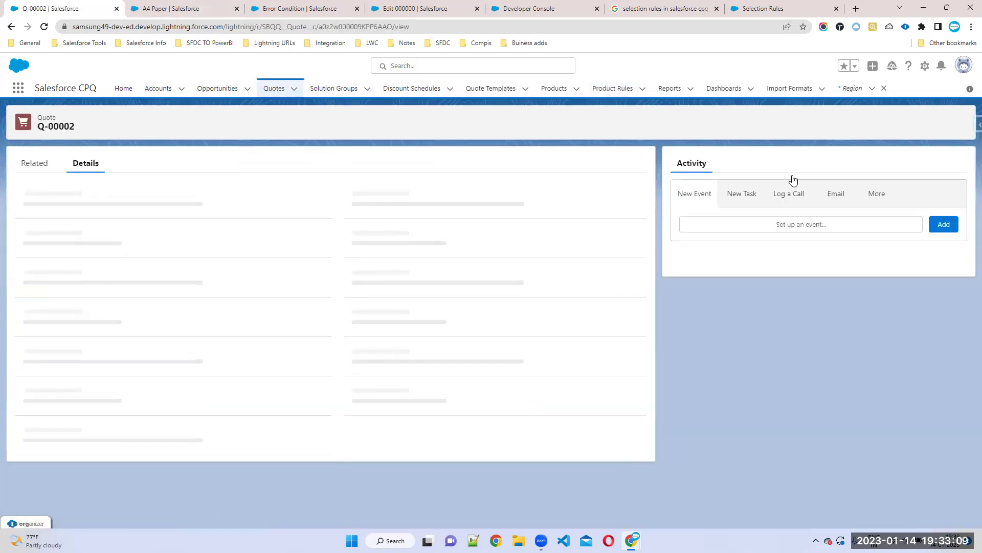
left_click(951, 124)
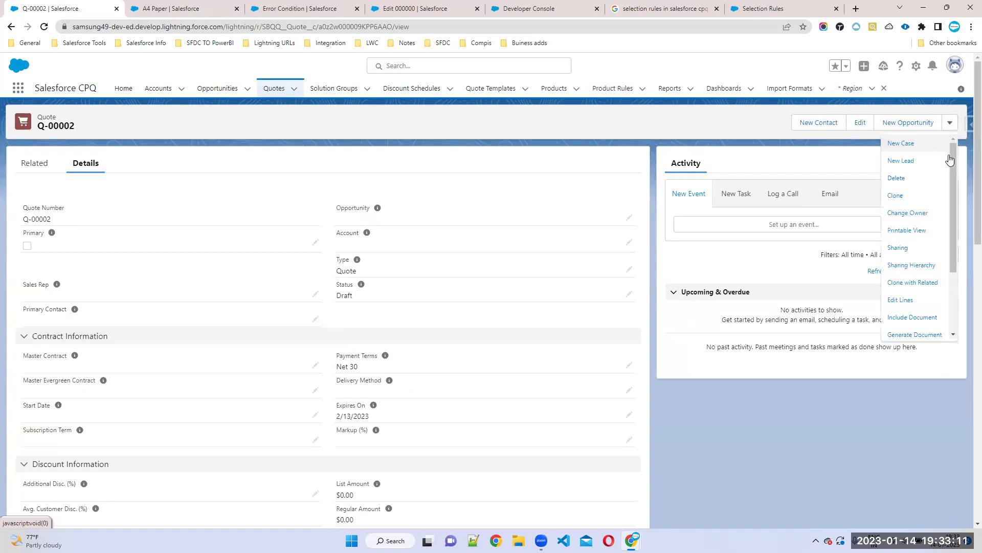
left_click(896, 305)
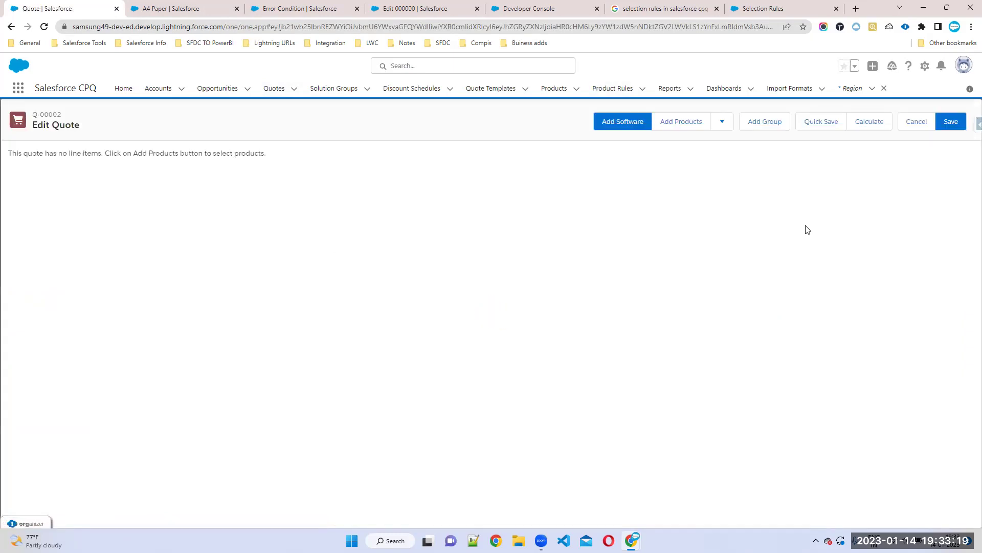
left_click(681, 122)
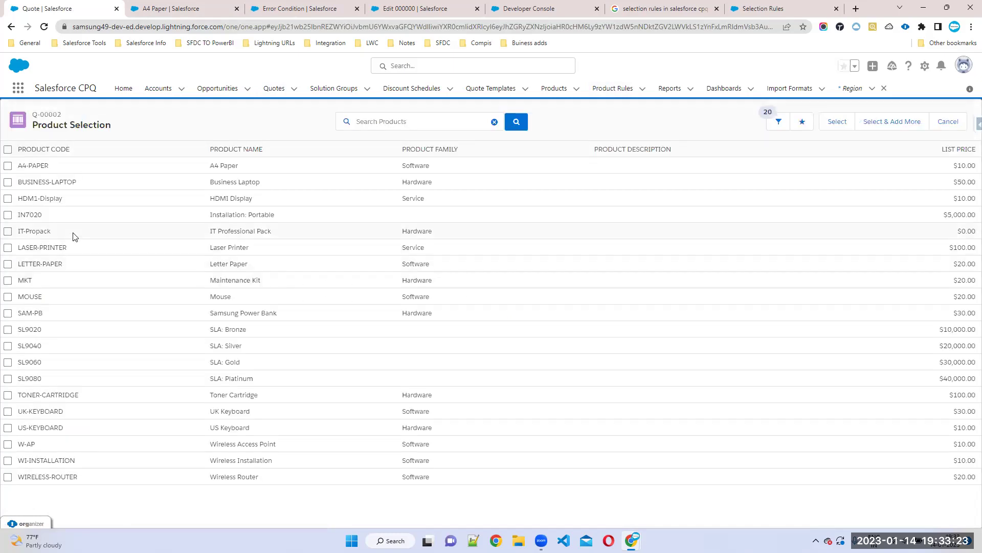
- Add the IT Professional Pack to the quote and choose Business Laptop and US Keyboard in its configuration
left_click(8, 231)
left_click(838, 123)
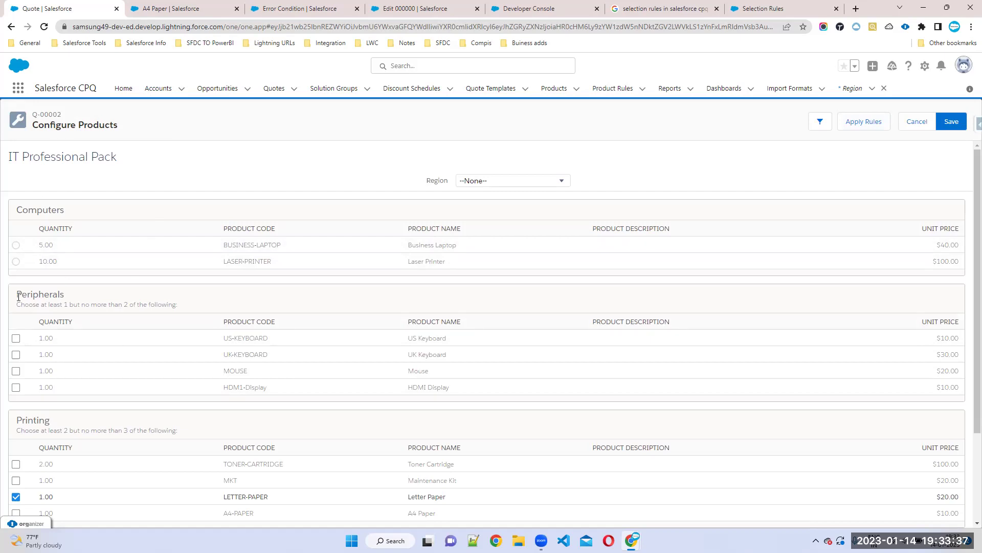
scroll(153, 333, "down", 2)
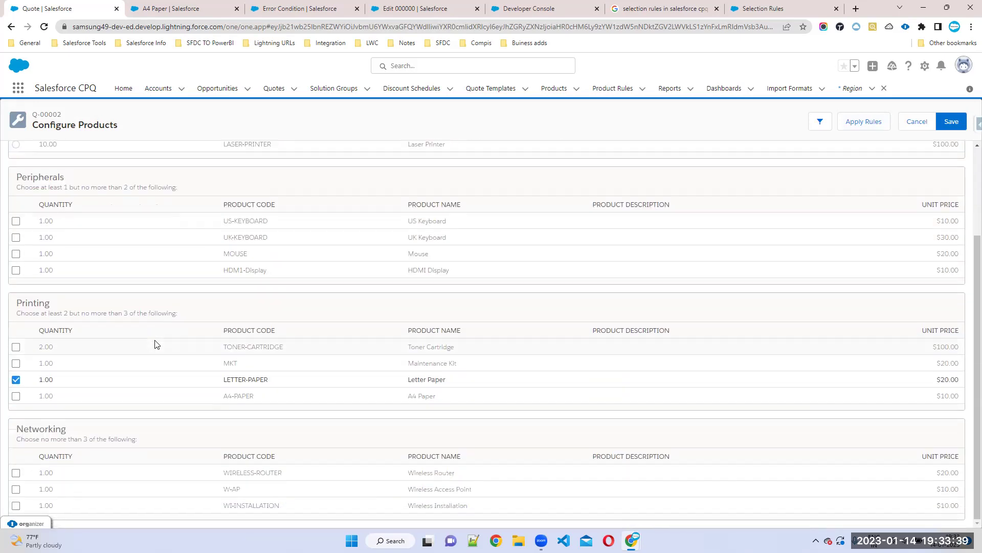
scroll(46, 266, "up", 2)
left_click(16, 230)
left_click(16, 323)
scroll(49, 377, "down", 1)
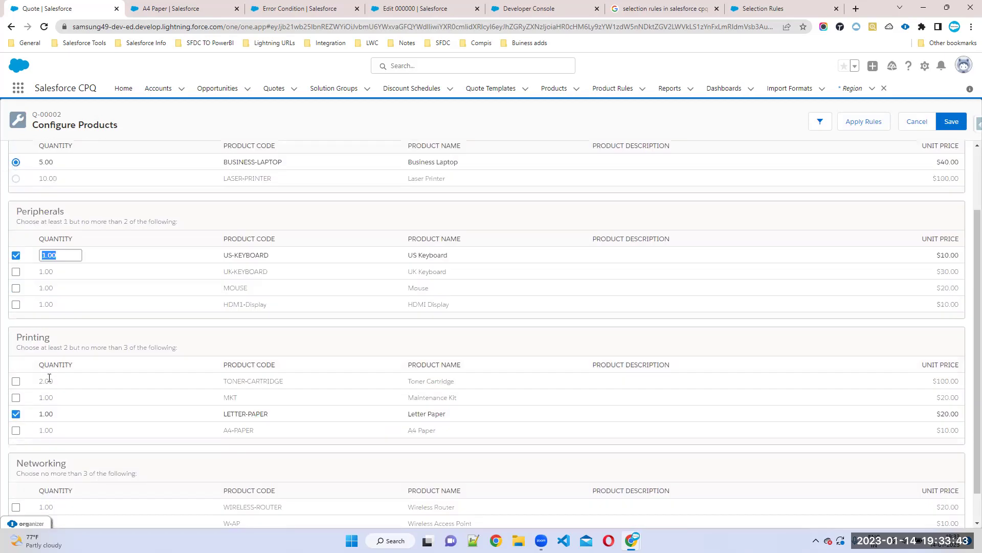
- Include A4 Paper in the Printing options with a quantity of 150 and try to save the configuration
scroll(49, 378, "down", 1)
left_click(16, 396)
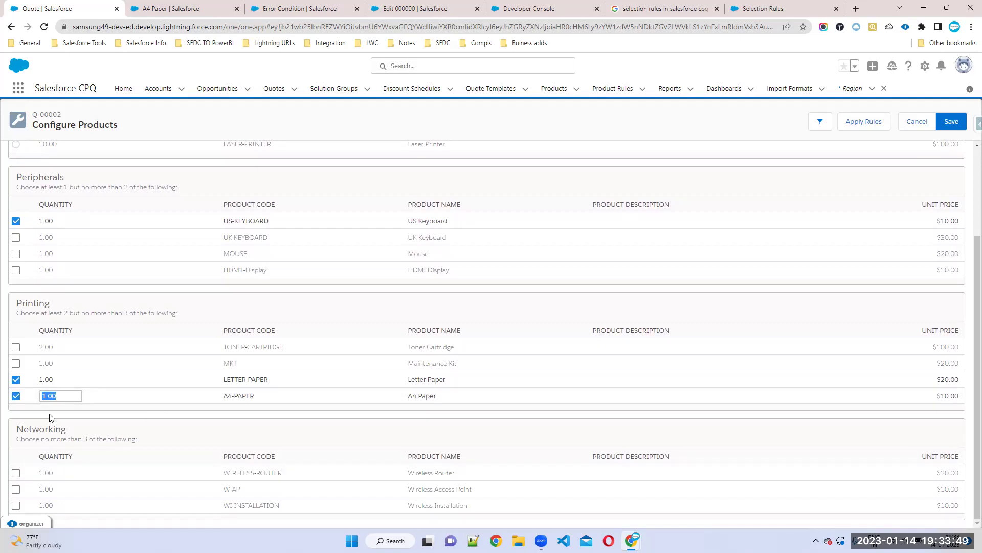
key("Left")
left_click(542, 292)
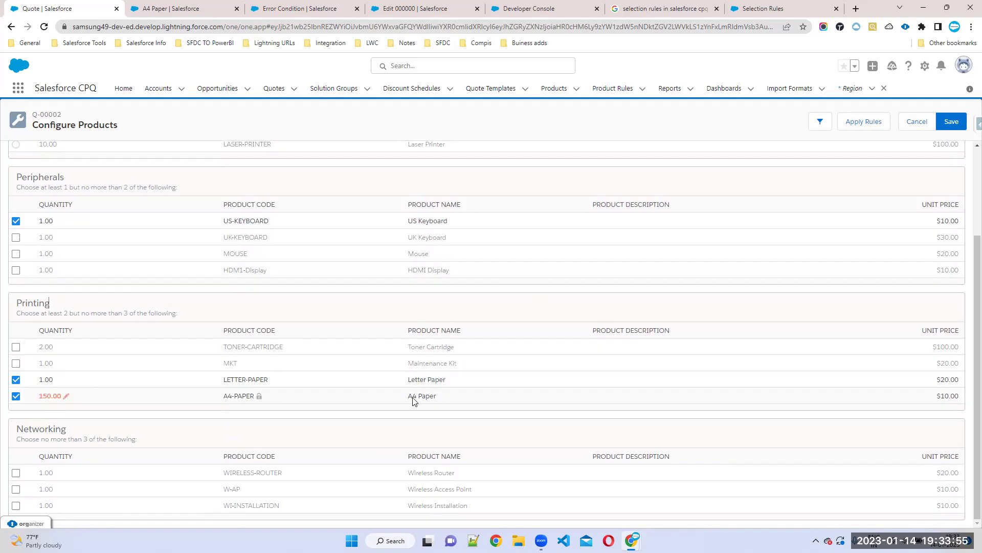
left_click(950, 123)
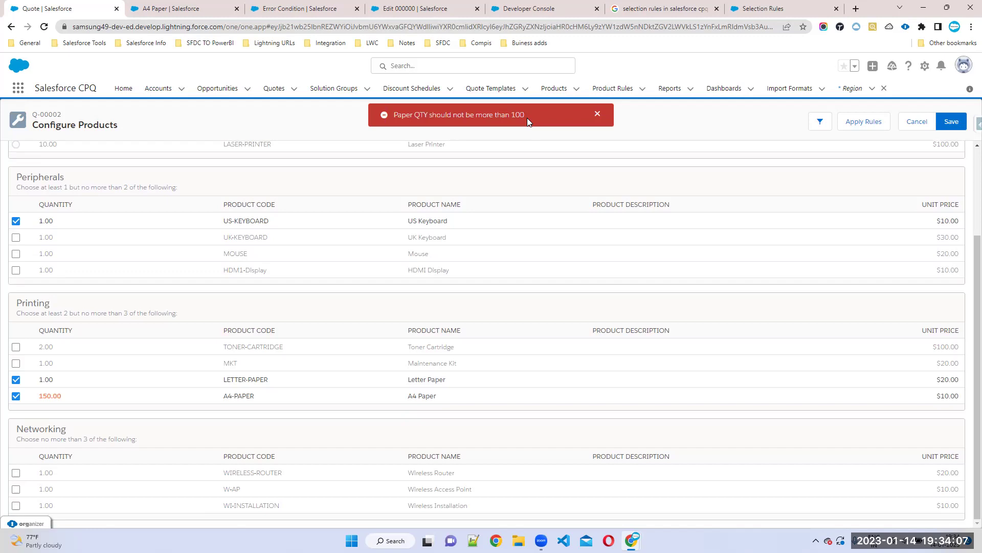
left_click(171, 9)
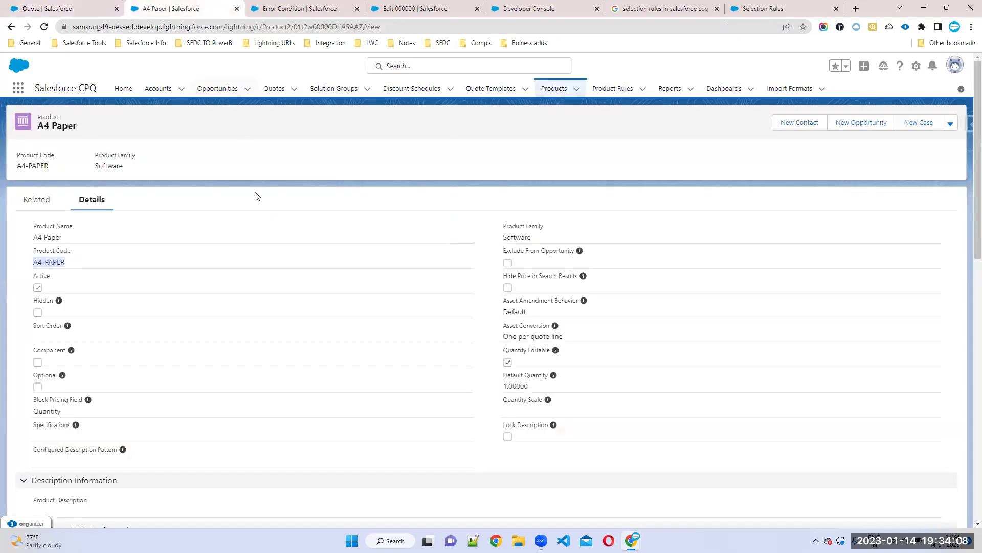
left_click(53, 9)
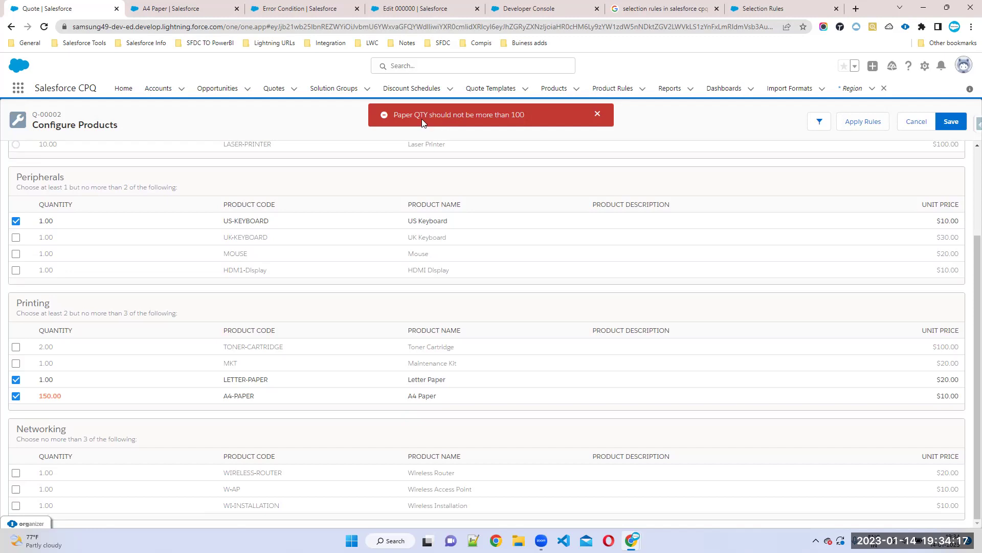
left_click_drag(395, 112, 550, 111)
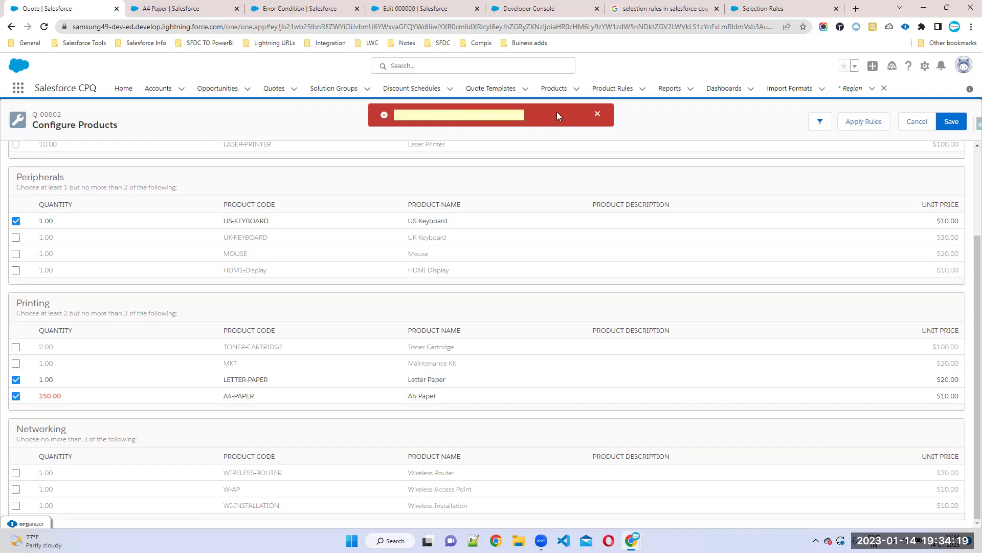
left_click(557, 112)
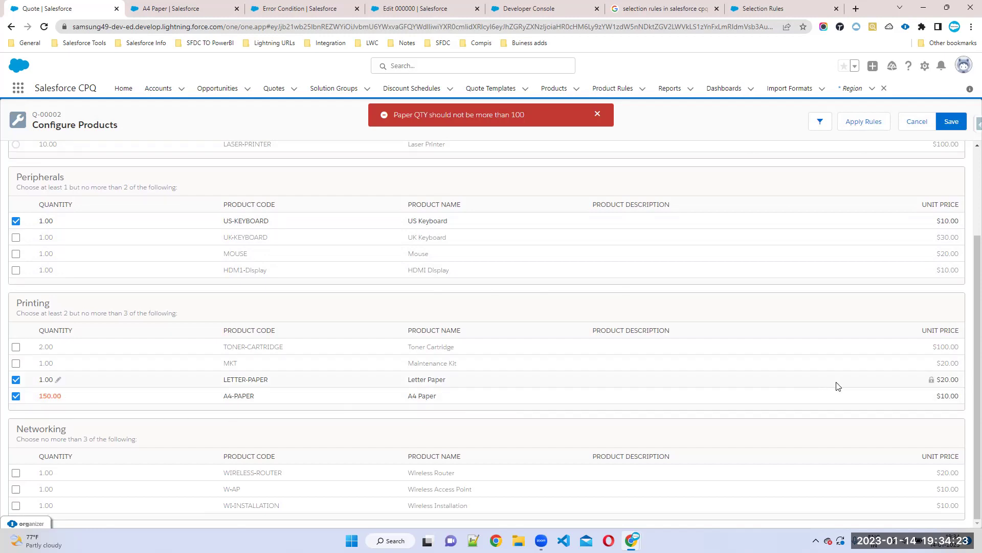
- Set the A4 Paper quantity to 10 and save the bundle configuration
left_click(950, 123)
left_click(60, 396)
left_click(49, 394)
left_click(951, 123)
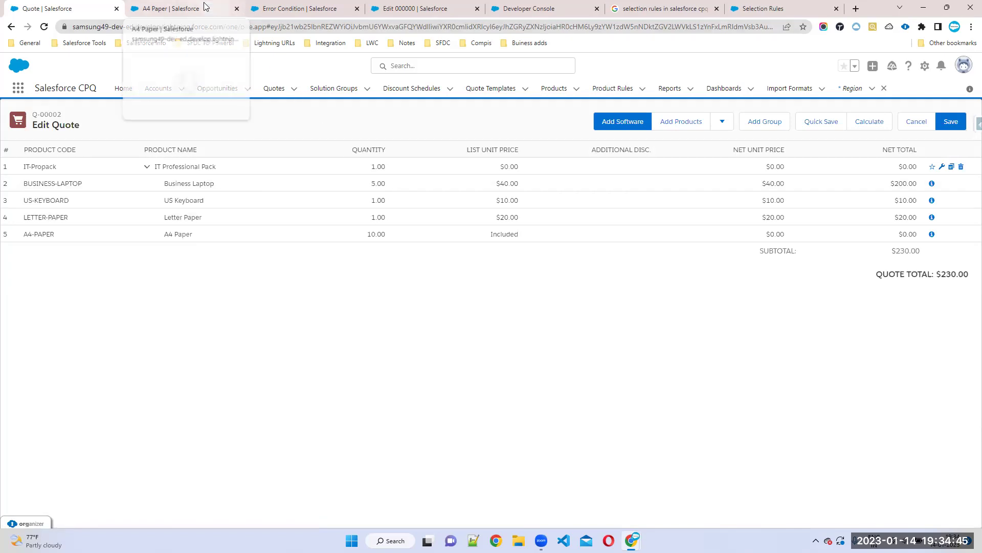
- Change the Type of the product rule "Paper QTY should not be more than 100" to Alert and save it
left_click(171, 8)
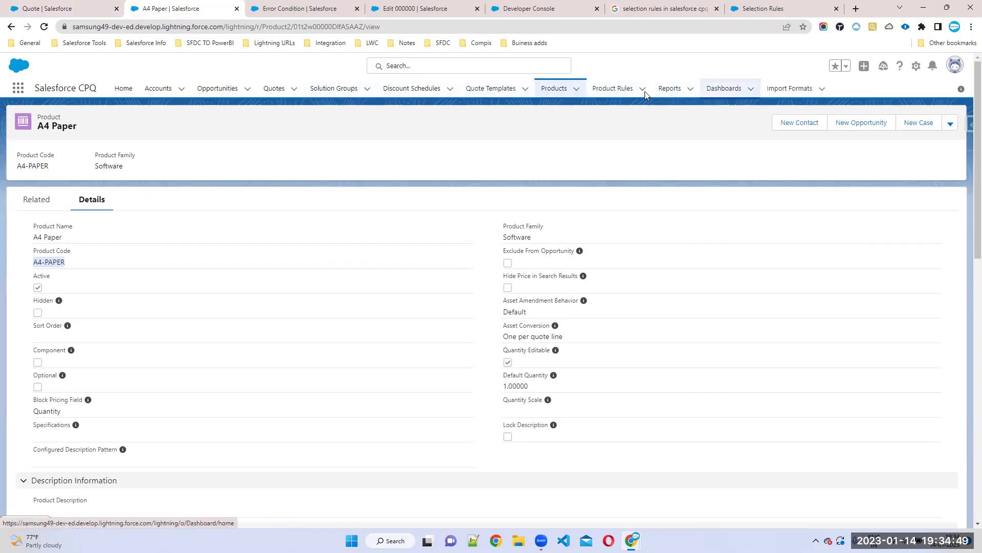
left_click(600, 90)
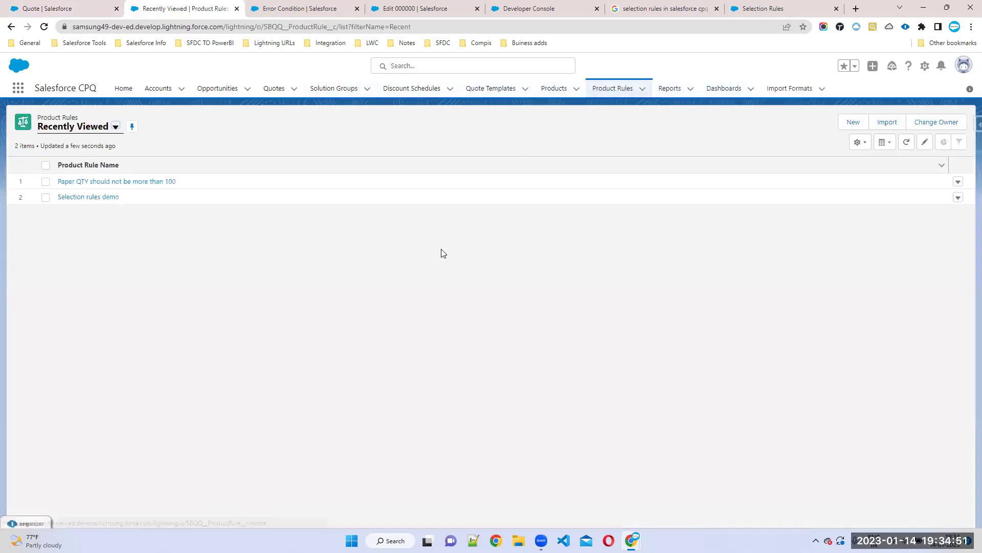
left_click(106, 183)
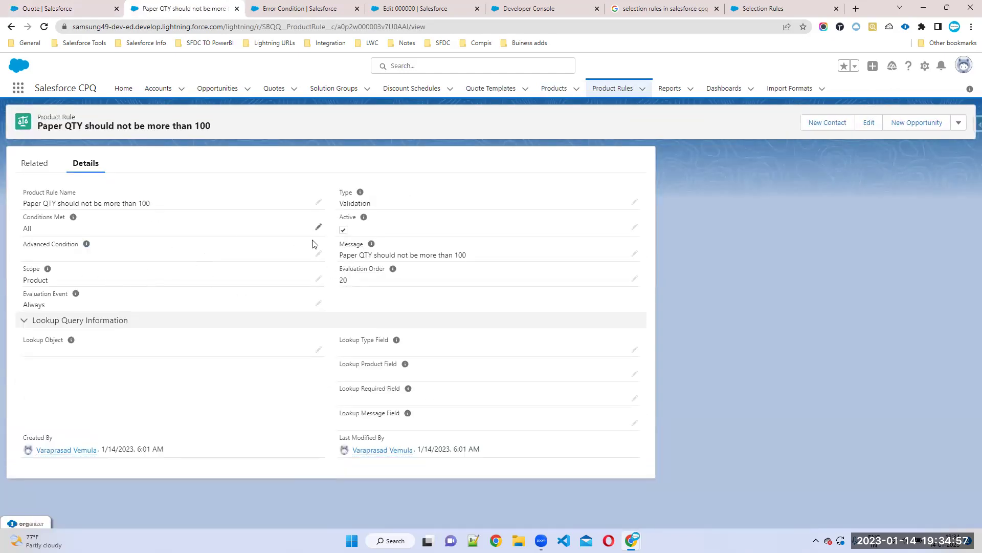
left_click(634, 202)
left_click(417, 215)
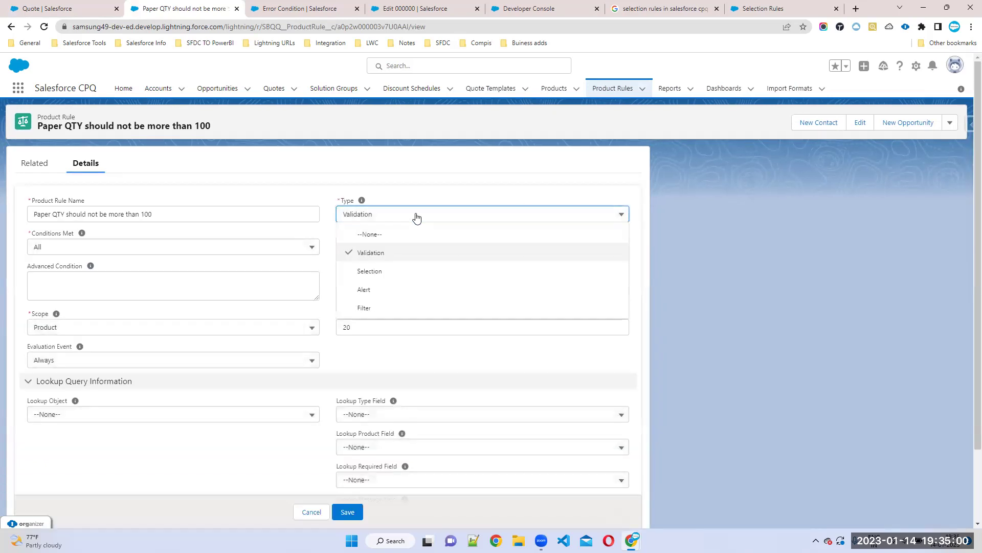
left_click(365, 291)
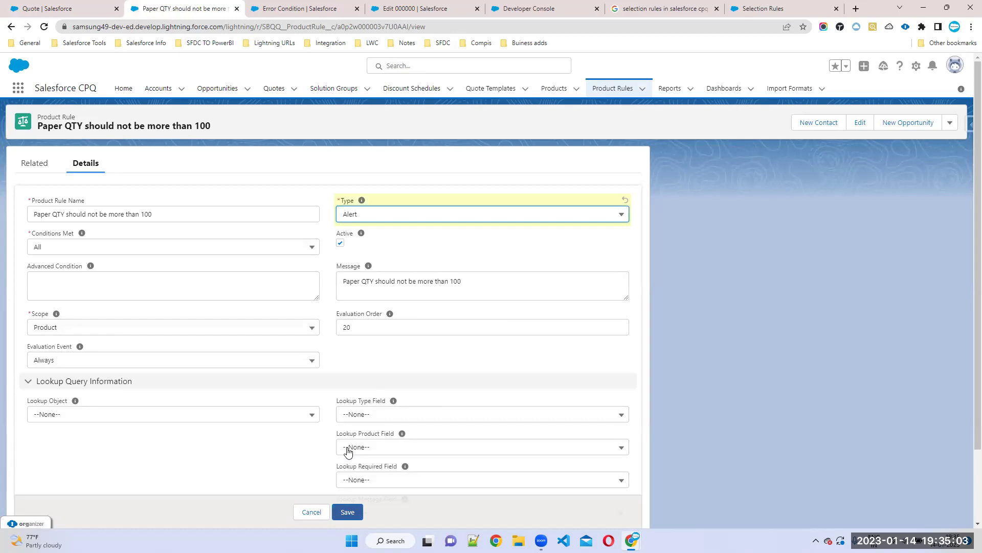
scroll(348, 451, "down", 2)
left_click(347, 491)
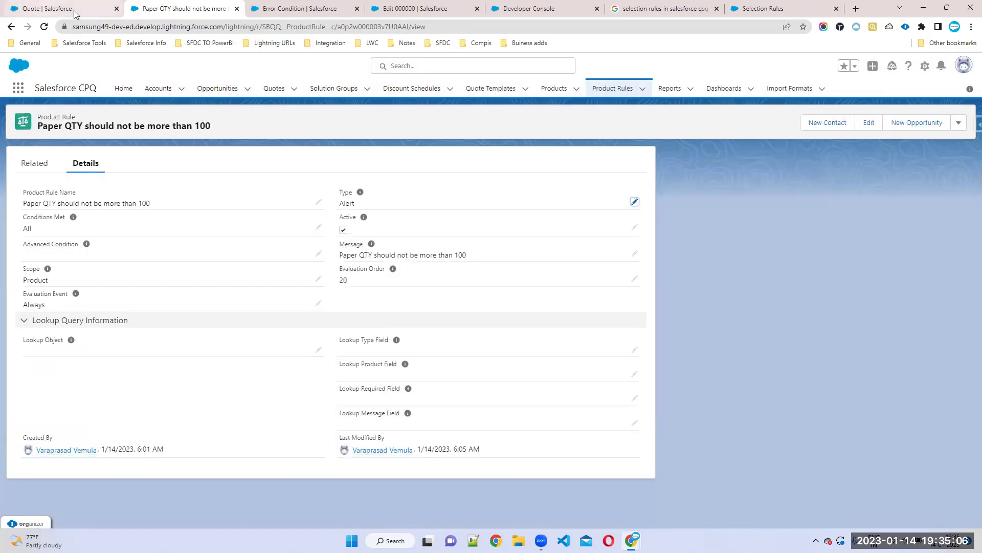
- Reload the quote's line editor and add the IT Professional Pack again for configuration
left_click(73, 9)
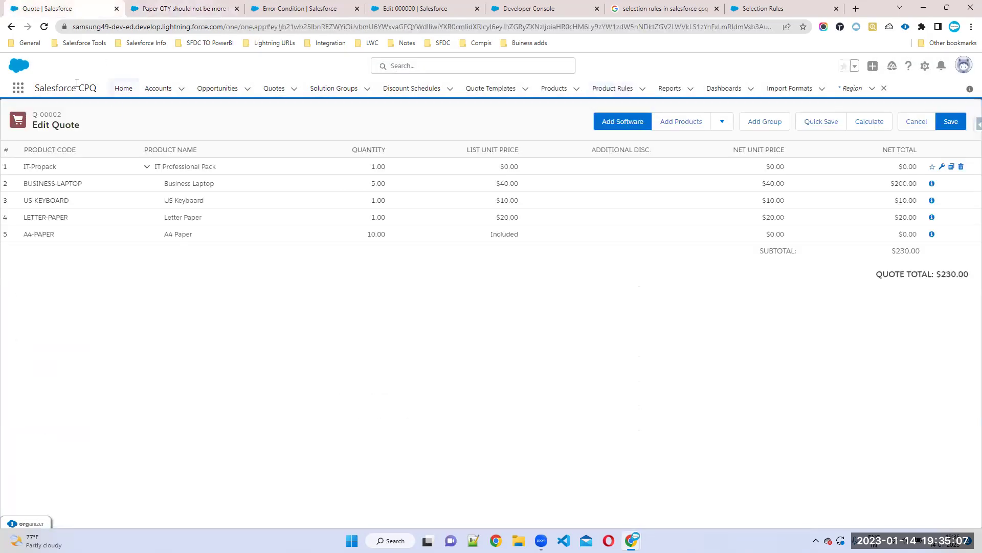
left_click(43, 27)
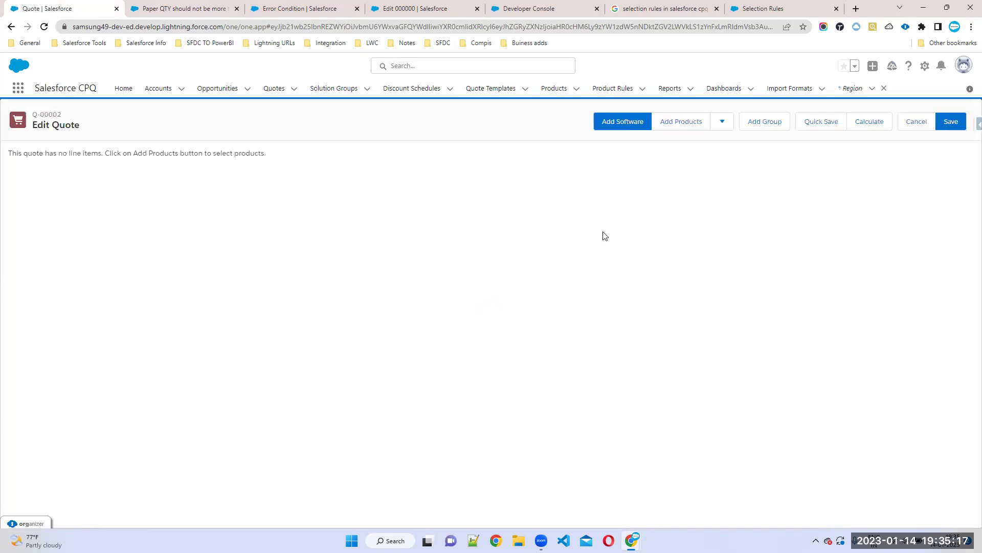
left_click(693, 126)
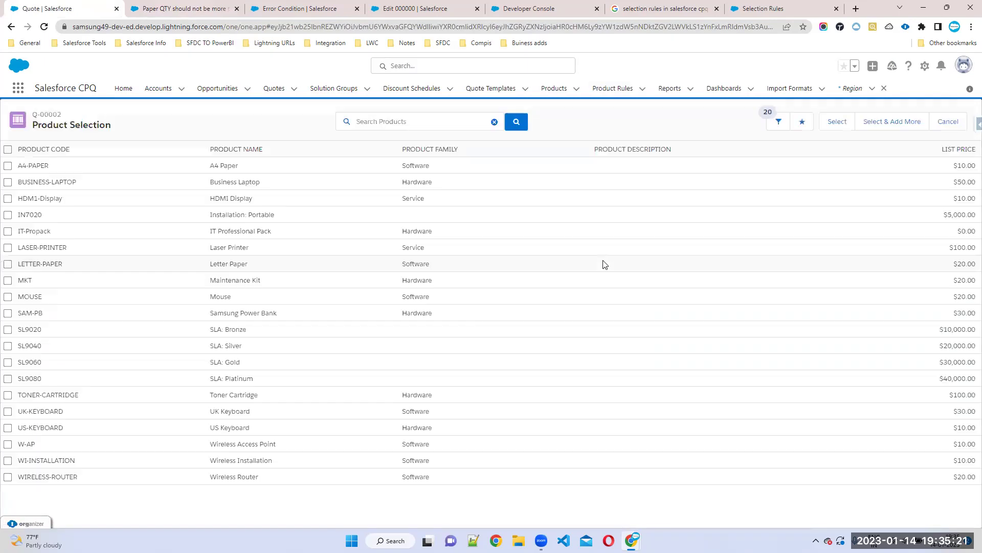
left_click(7, 232)
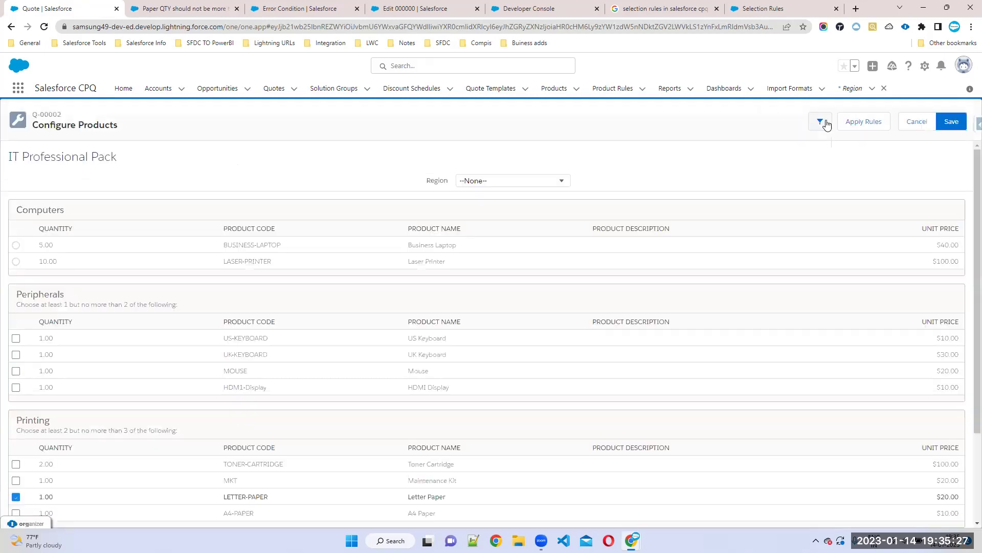
- Choose Laser Printer under Computers and US Keyboard under Peripherals in the bundle
left_click(16, 261)
left_click(16, 337)
scroll(21, 420, "down", 2)
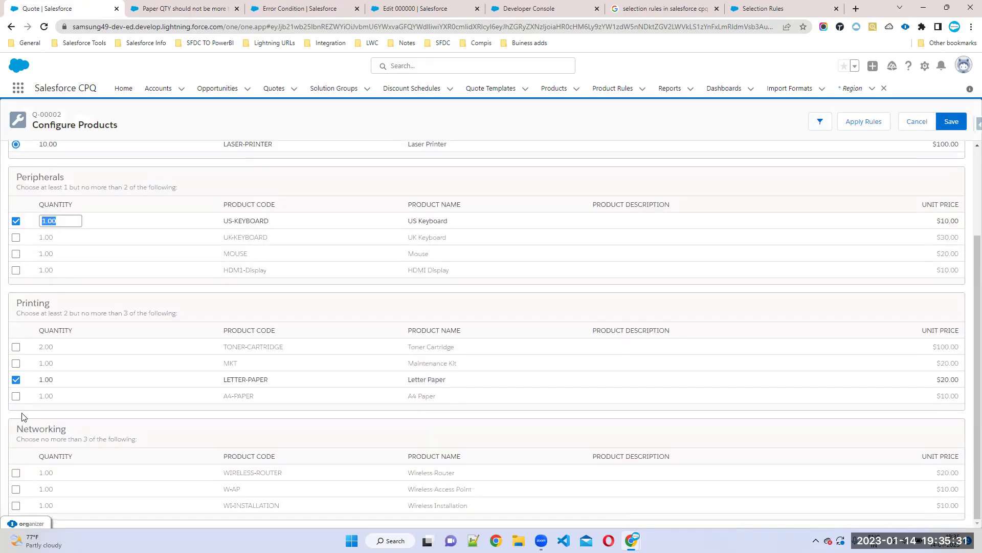
- Include A4 Paper with a quantity of 150, save the configuration and continue past the alert
left_click(15, 395)
left_click(45, 397)
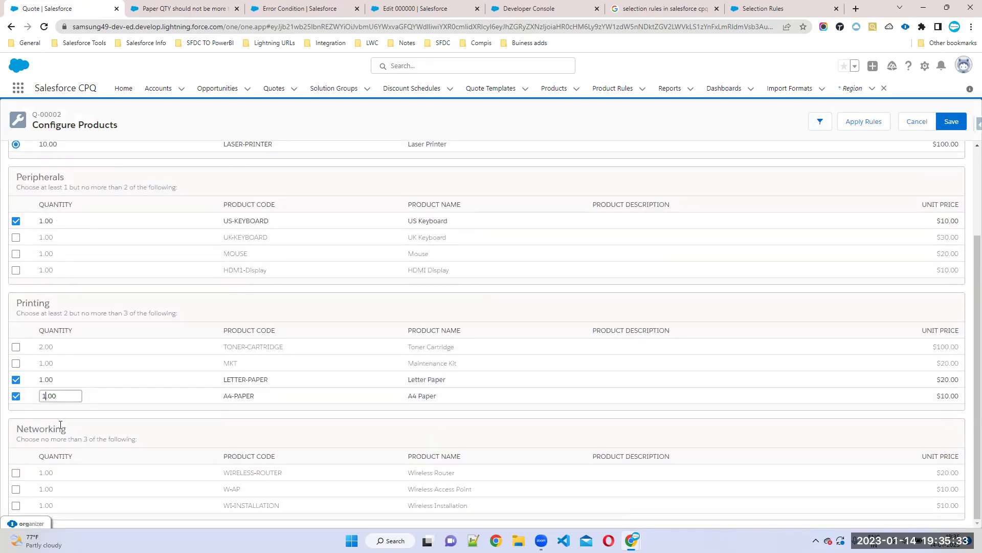
type("50")
left_click(947, 128)
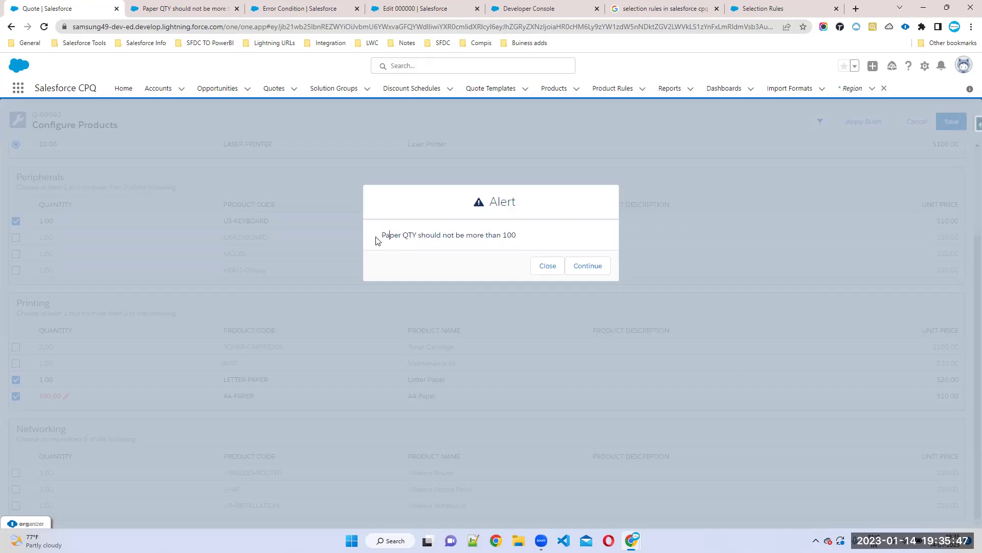
left_click_drag(380, 236, 528, 240)
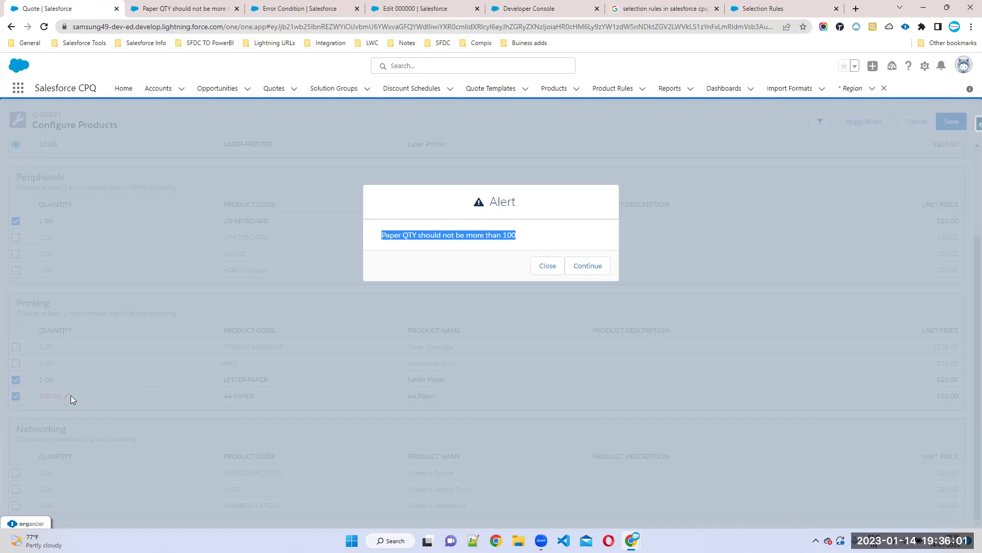
left_click(590, 266)
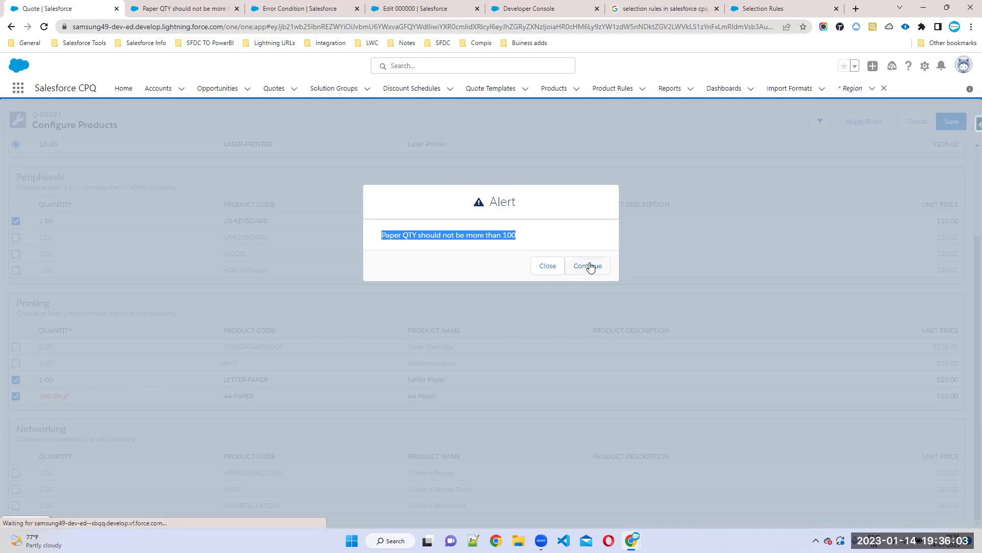